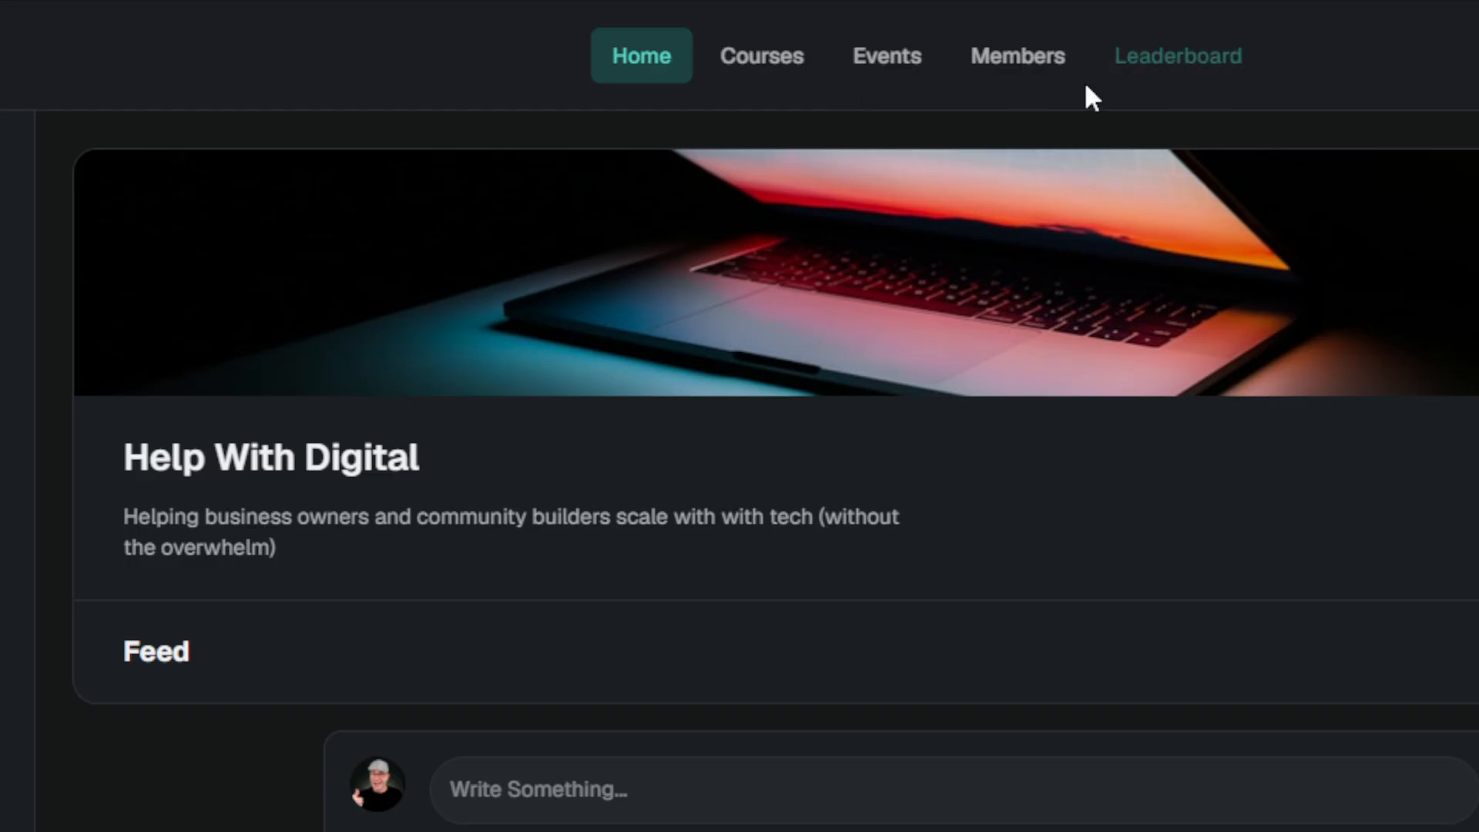
# - Start a new course in the Courses area and title it "How to Build an Online Community in One Day"
pyautogui.click(765, 70)
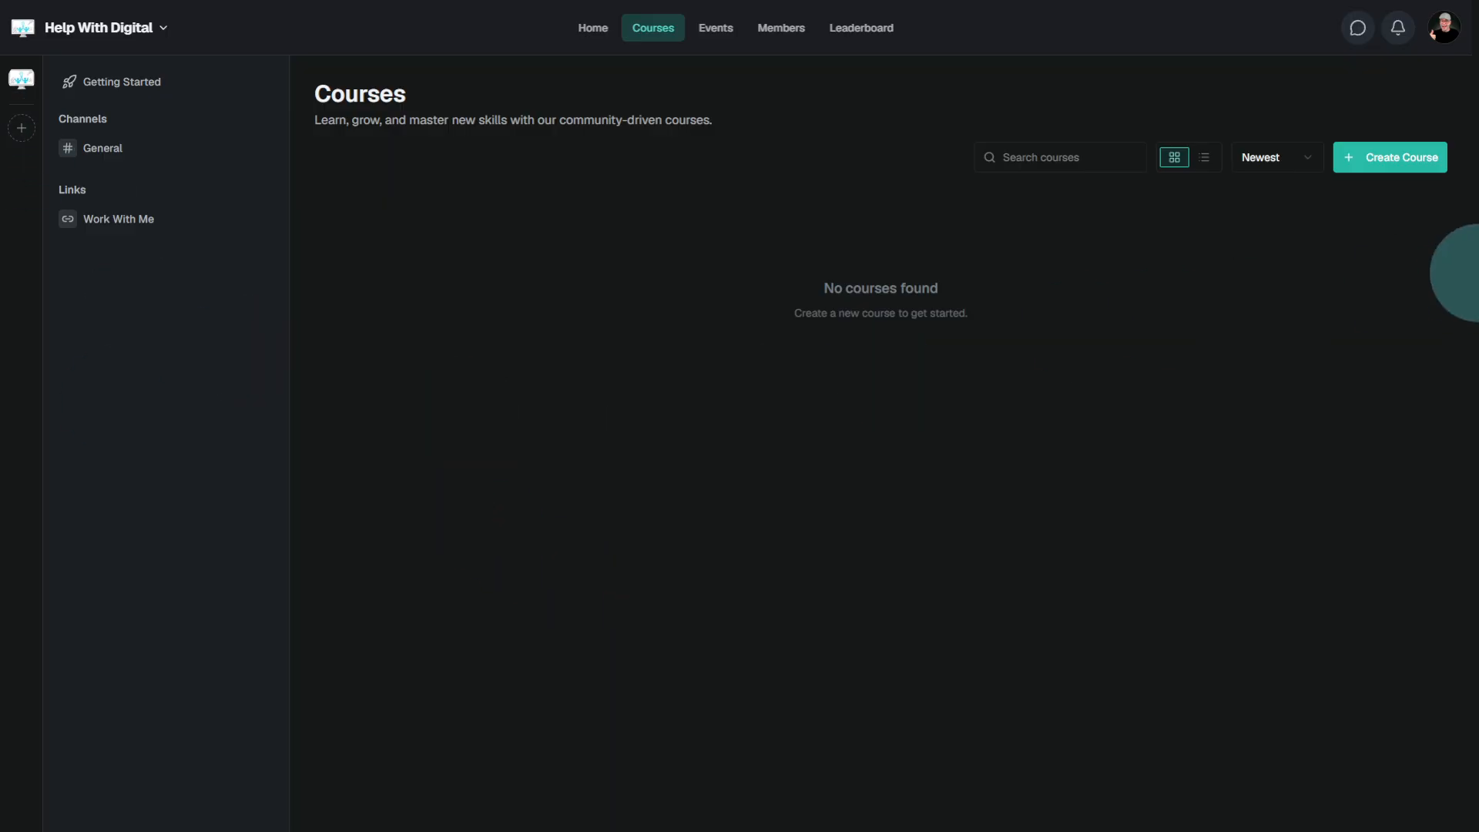
pyautogui.click(1374, 158)
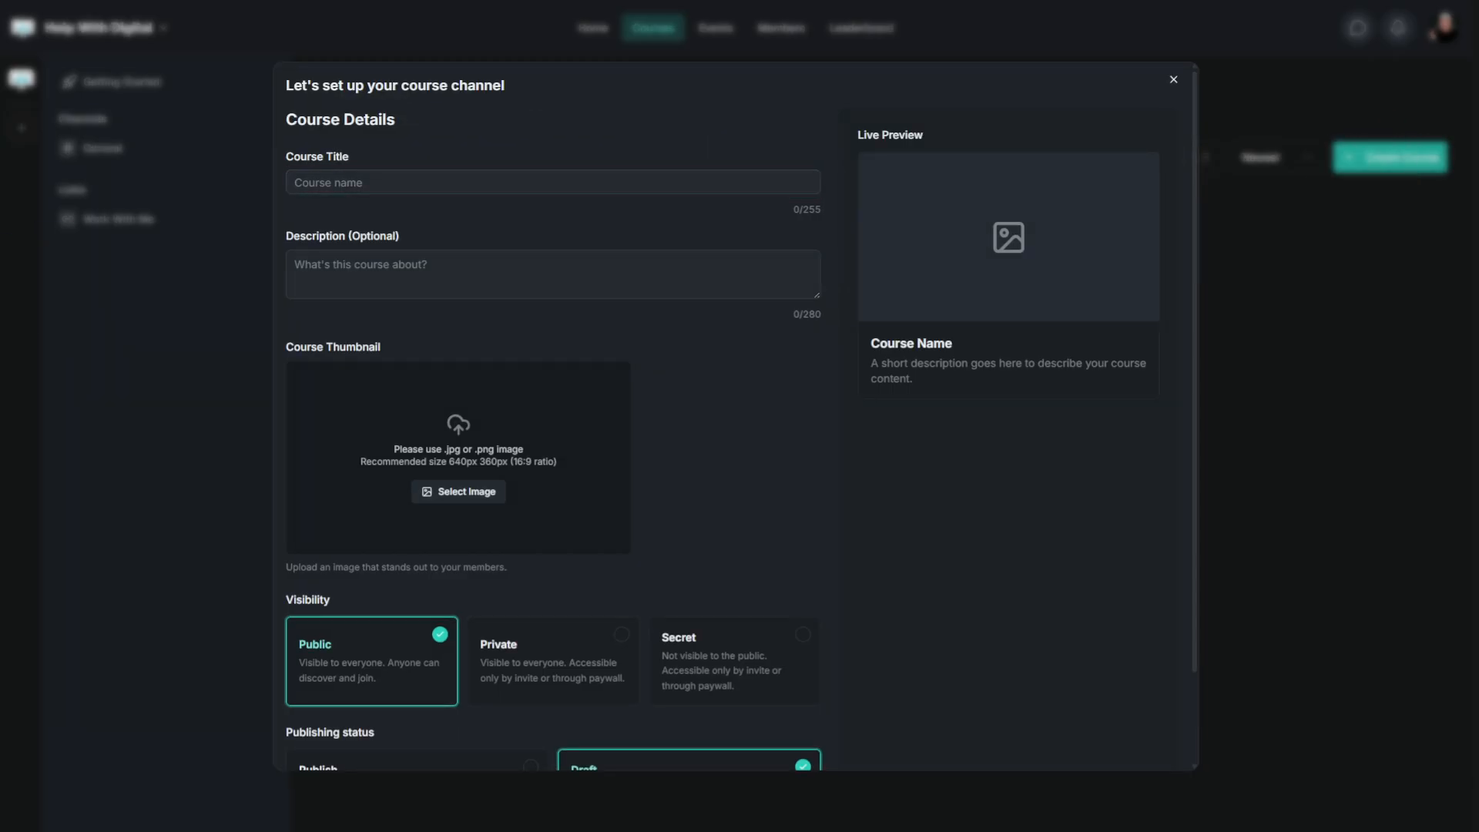
pyautogui.click(390, 182)
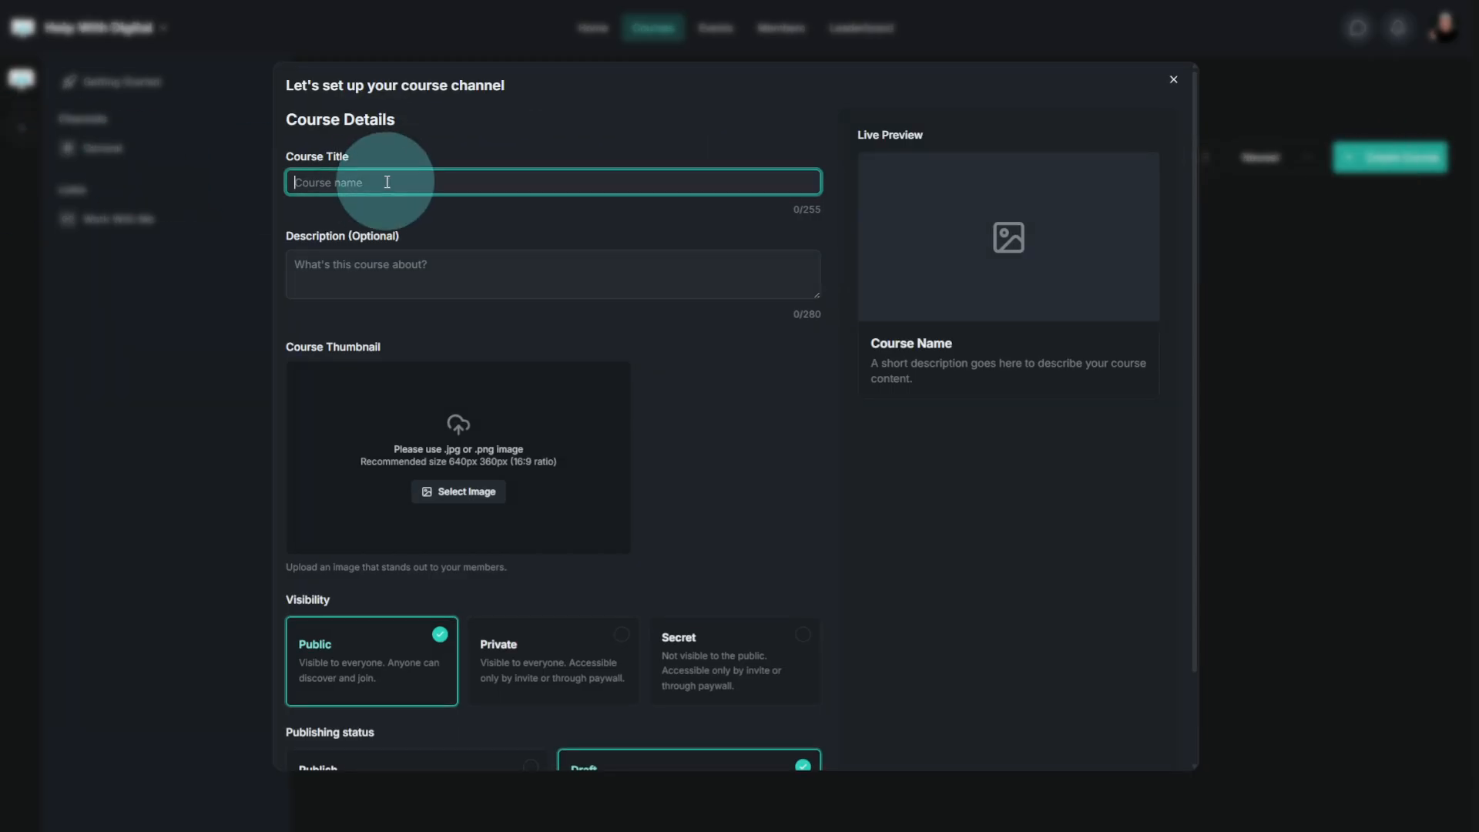
pyautogui.write('How to Build an Online Community in One Day')
pyautogui.press('BackSpace')
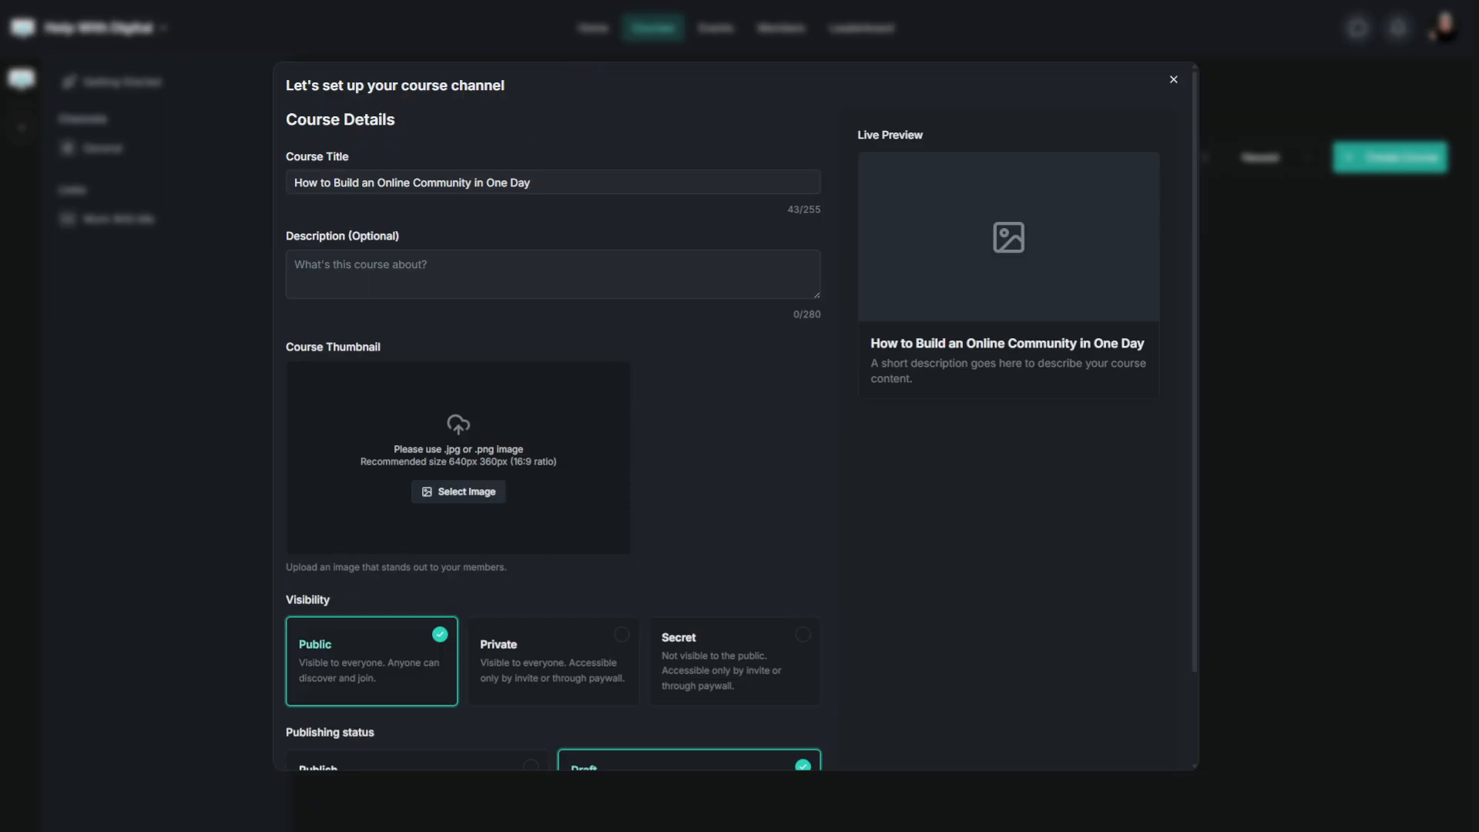
# - Describe the course as "Follow a step-by-step process to create an online community that brings people together, keeps members engaged and supports your business long after launch."
pyautogui.click(380, 270)
pyautogui.write('Follow a step-by-step process to create an online community that brings people together, keeps members engaged and supports your business long after launch.')
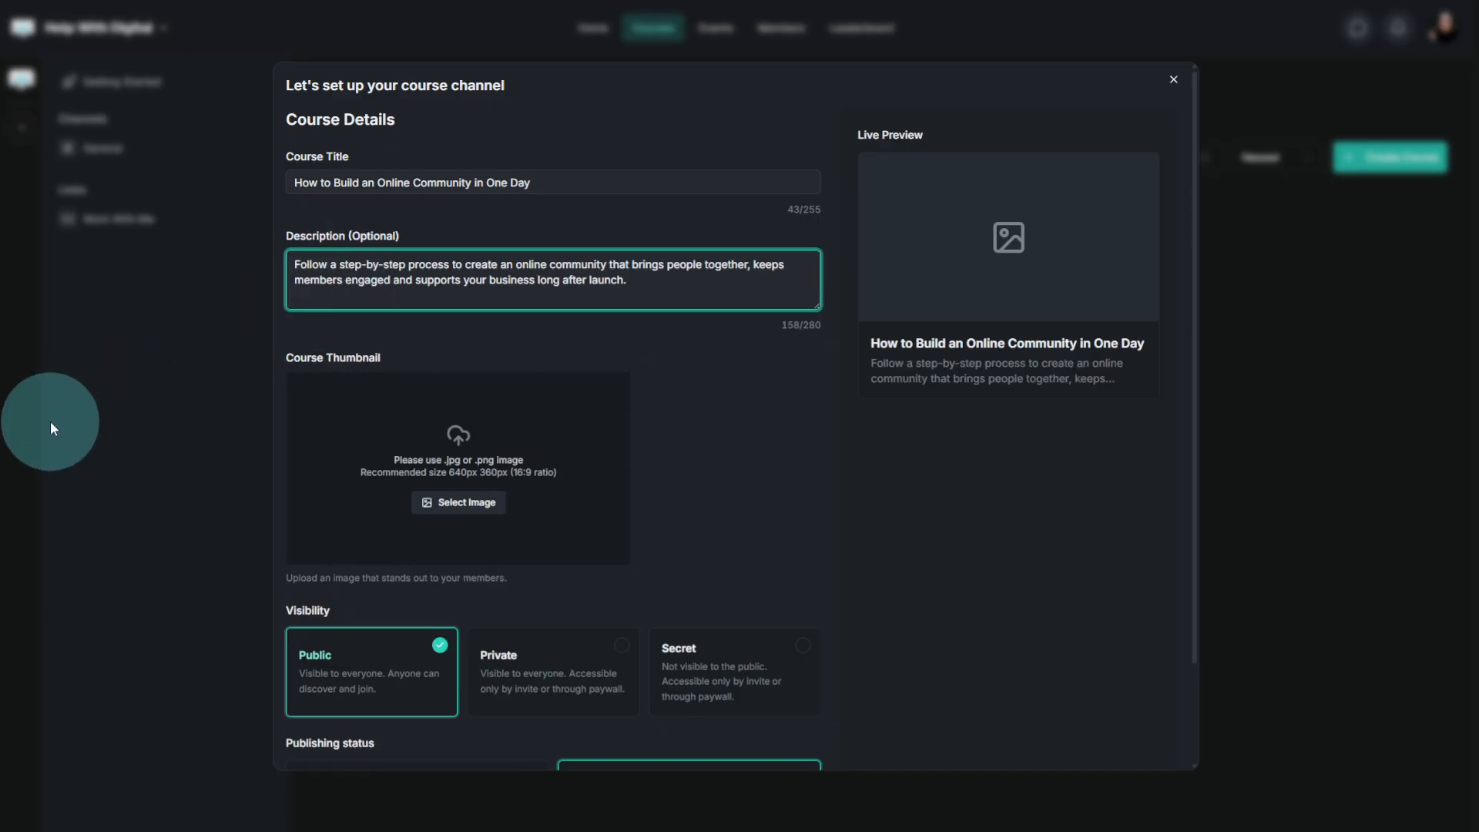
pyautogui.press('BackSpace')
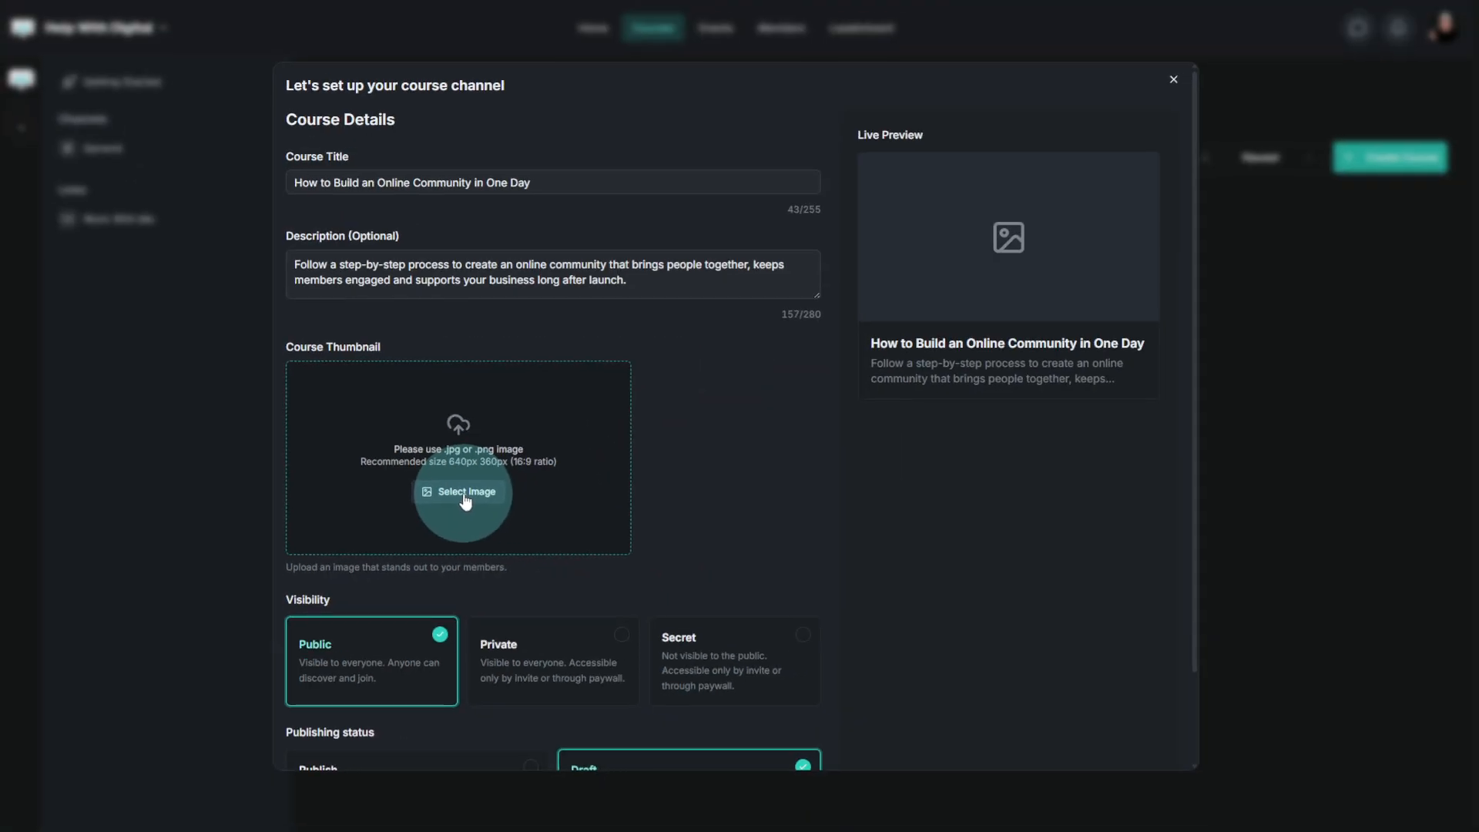
# - Use the gallery image "Build an Online Community.png" as the course thumbnail
pyautogui.click(465, 497)
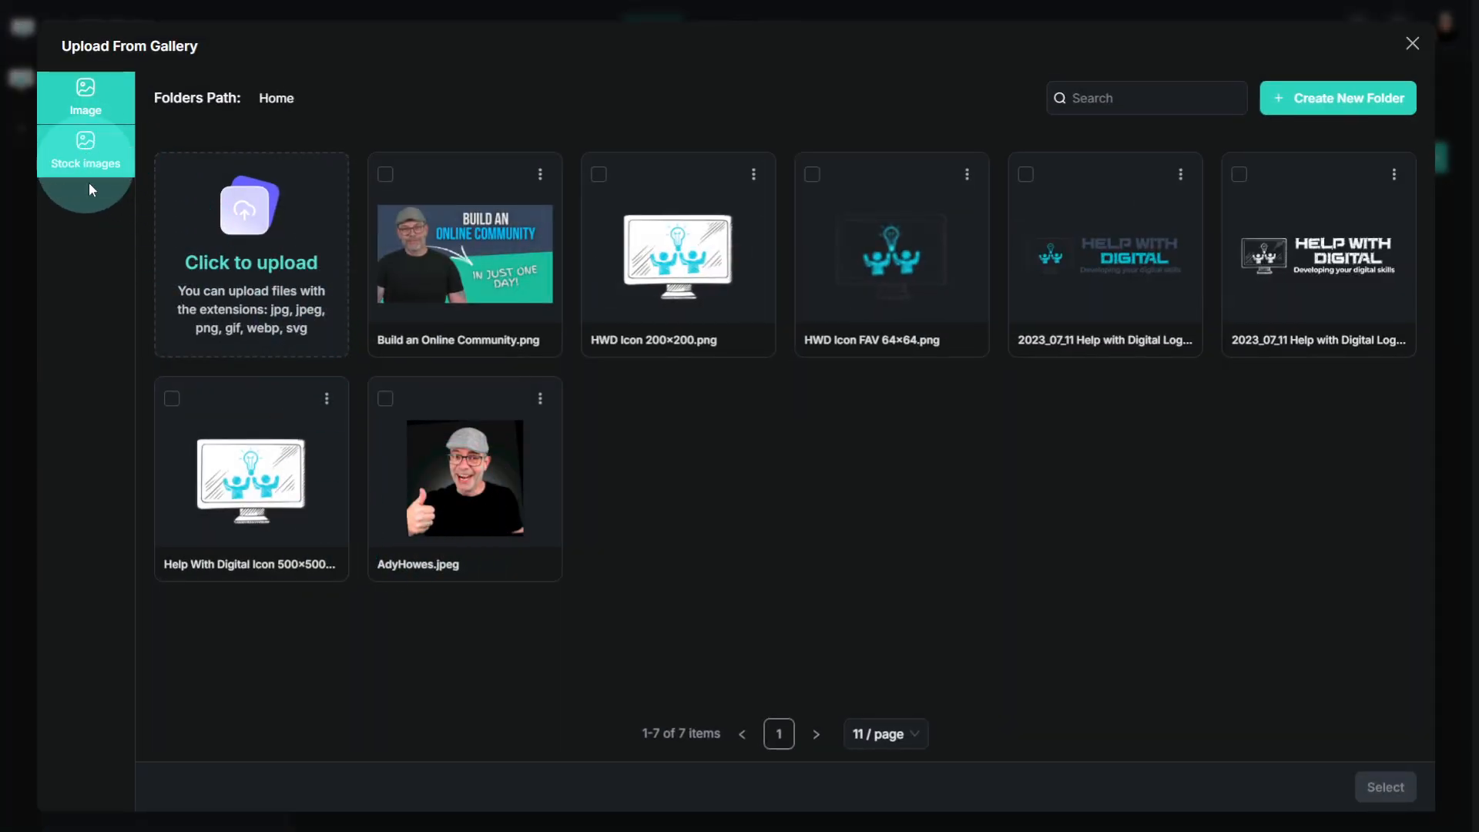
pyautogui.click(483, 287)
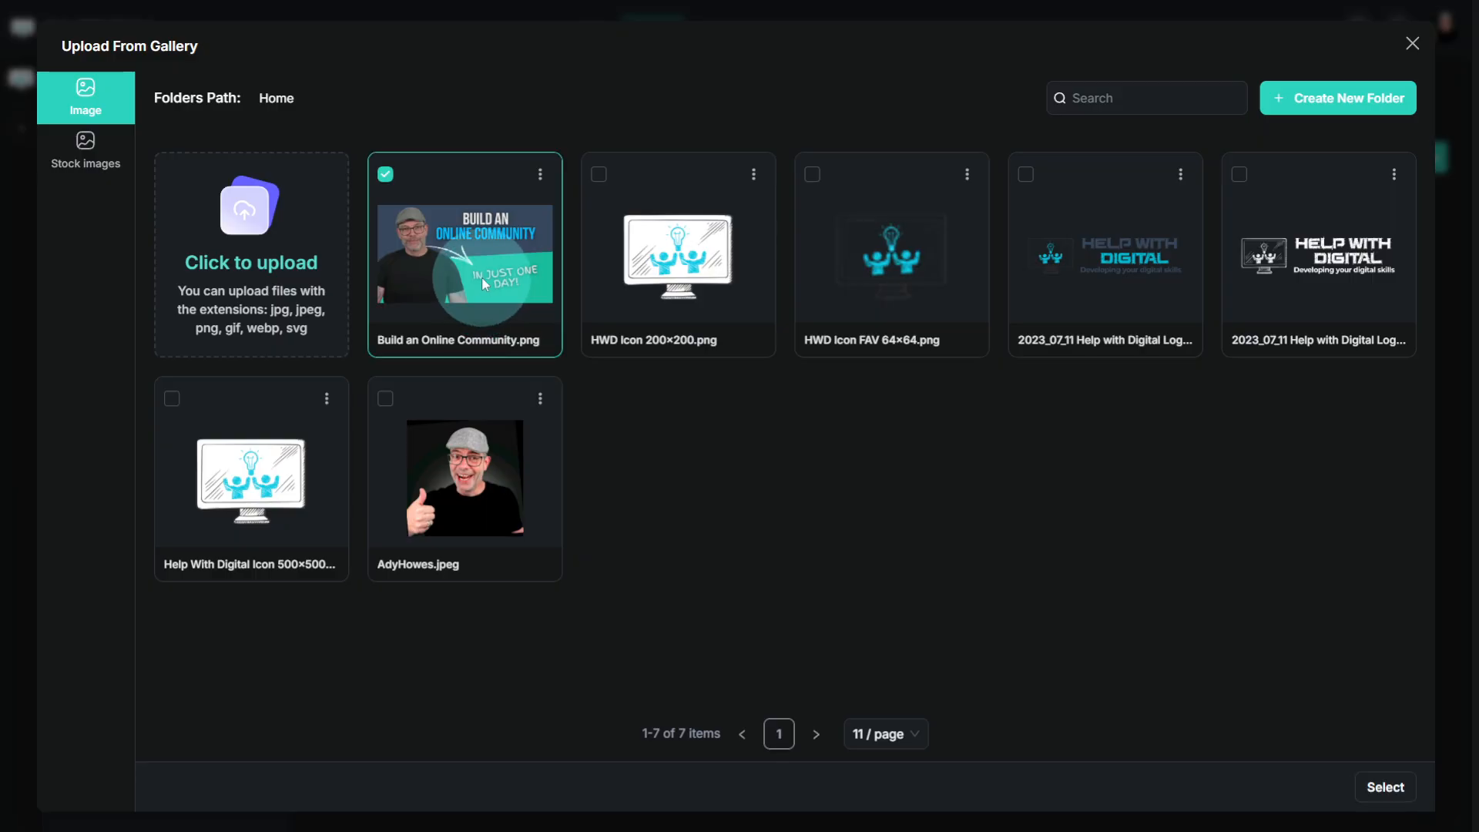
pyautogui.click(1375, 790)
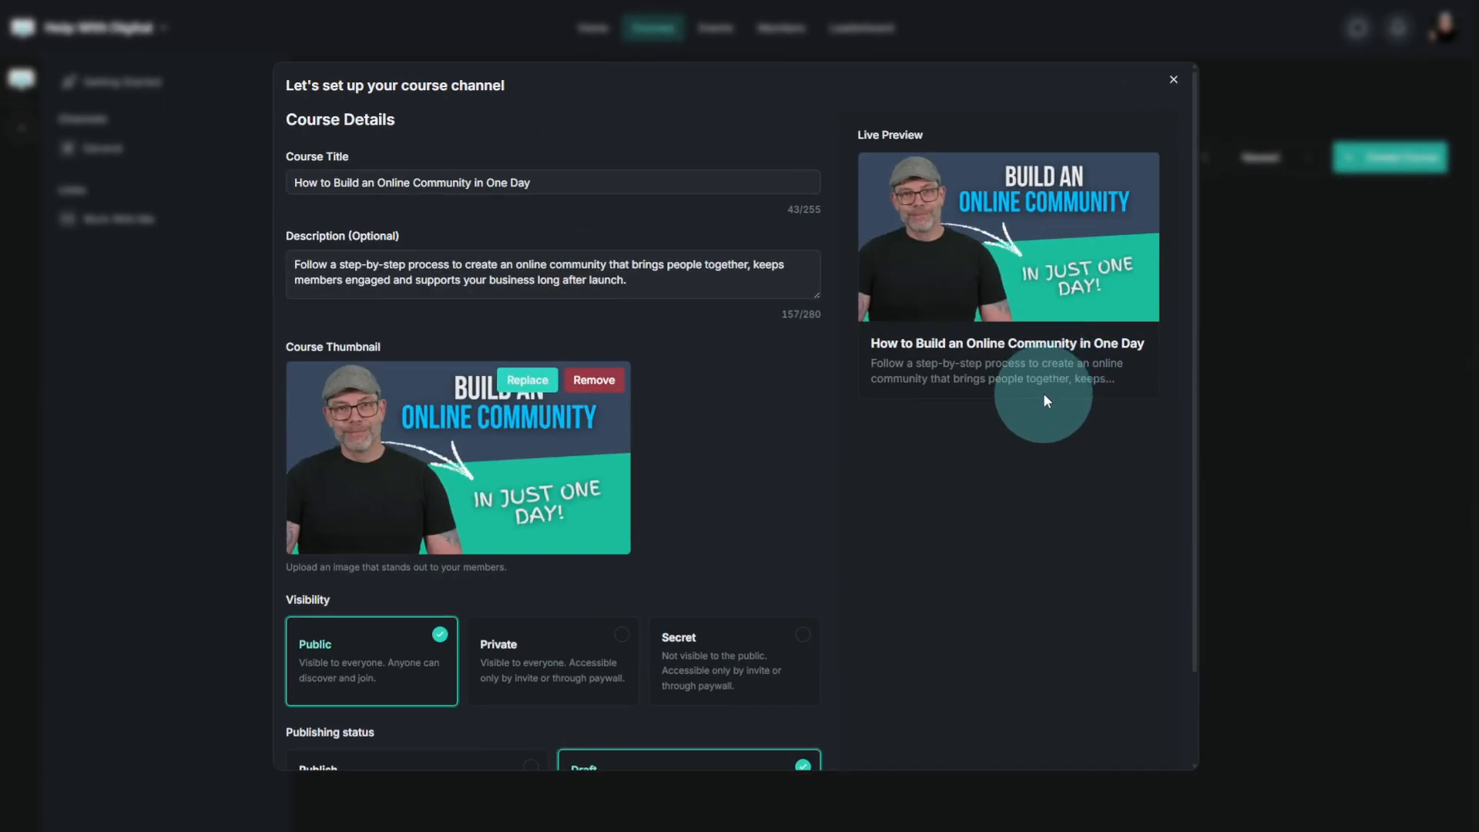
# - Set the course visibility to Public after trying Private and Secret, and create the course with Draft publishing status
pyautogui.scroll(-2, 1043, 393)
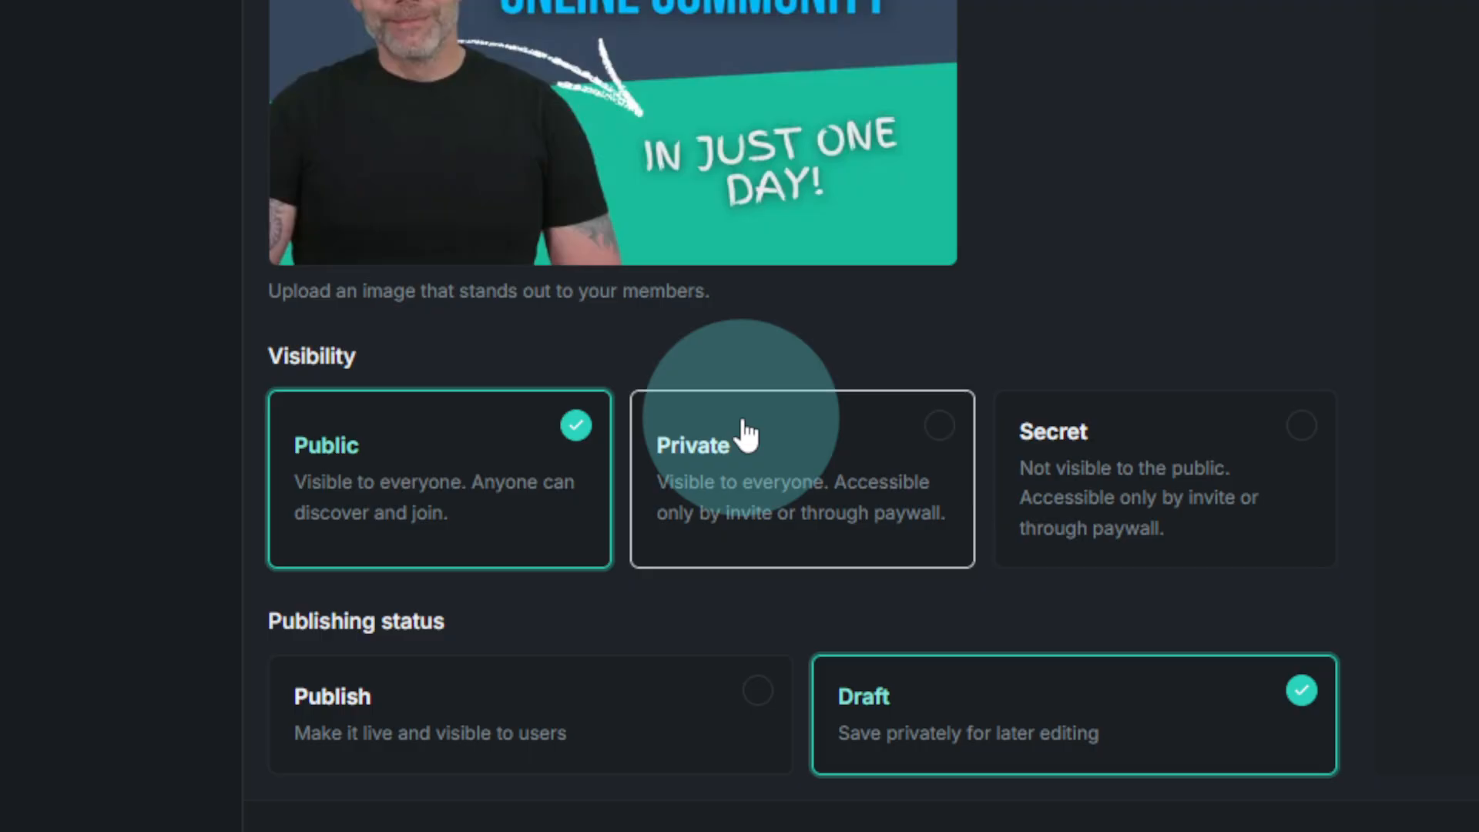
pyautogui.click(832, 532)
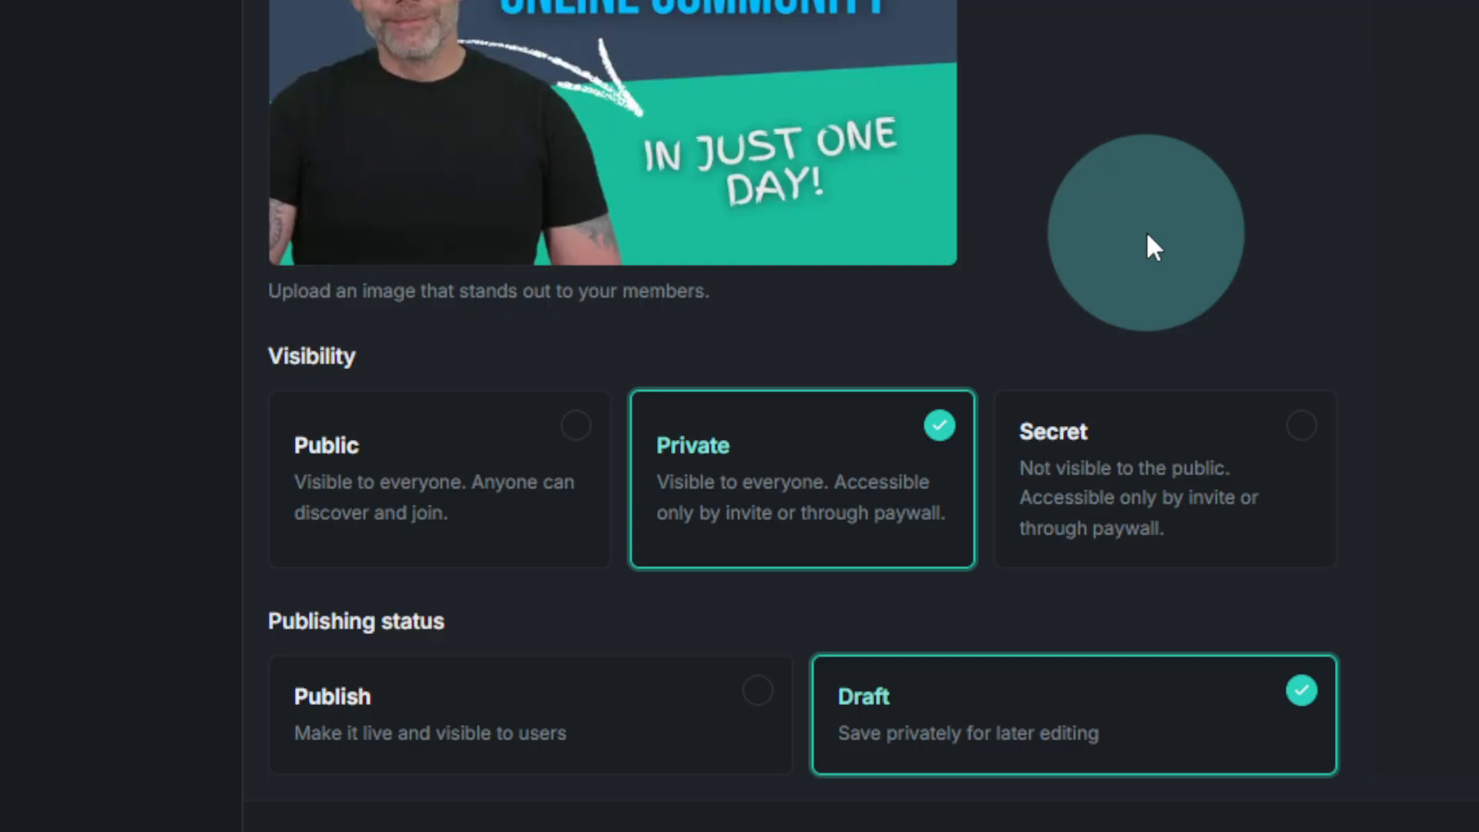
pyautogui.click(1194, 456)
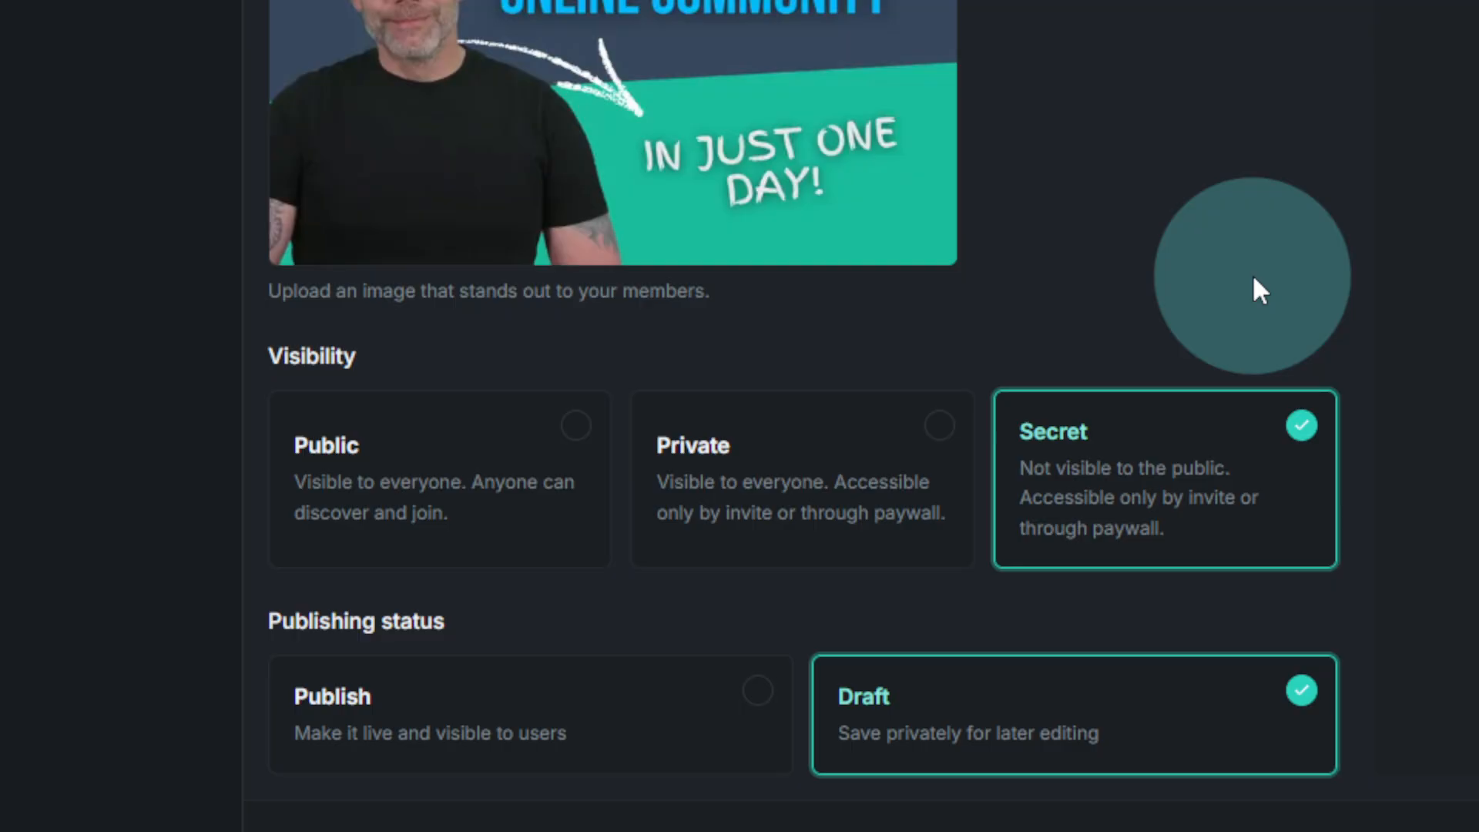
pyautogui.click(462, 493)
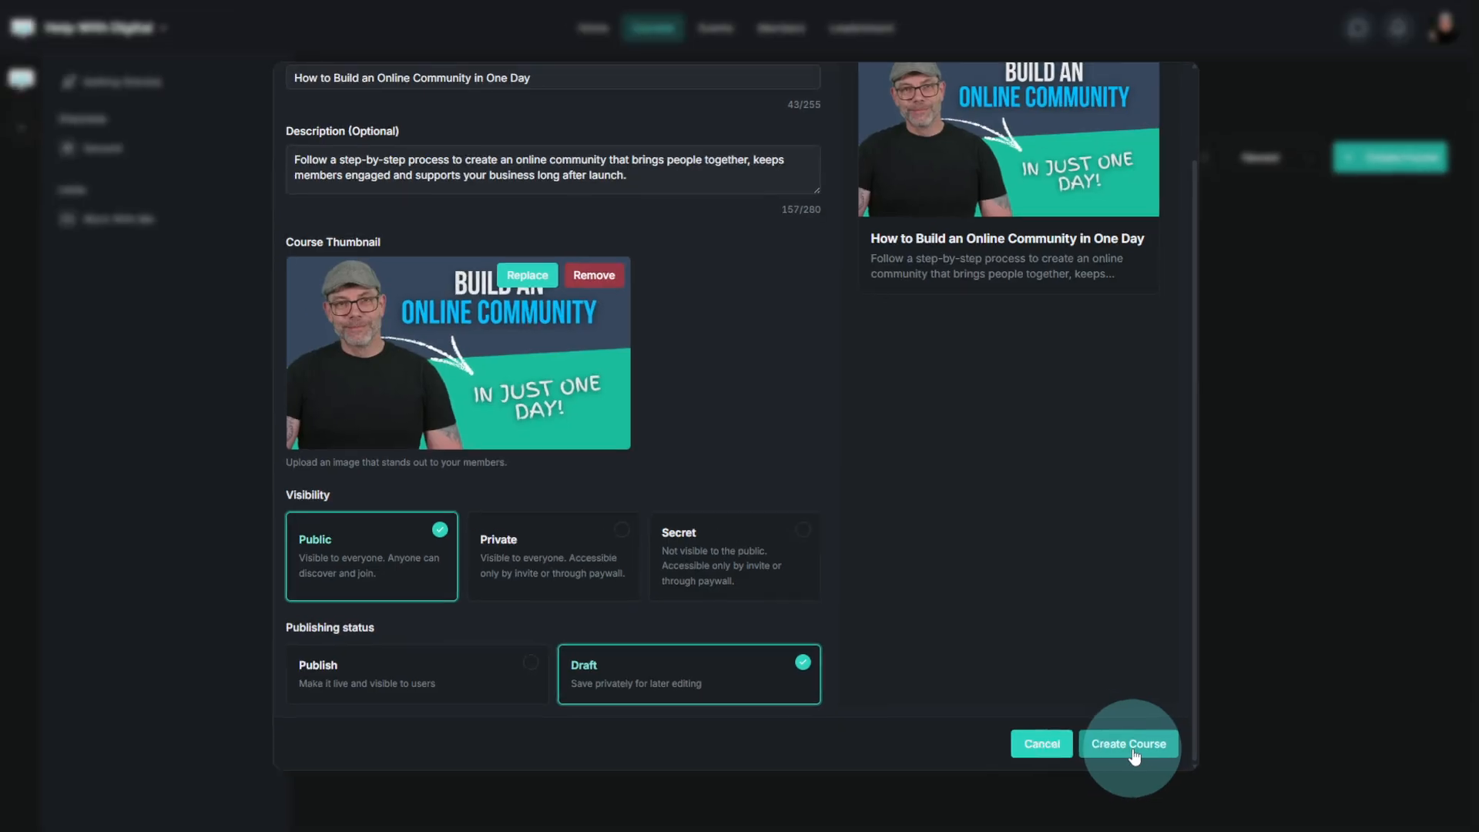
pyautogui.click(792, 678)
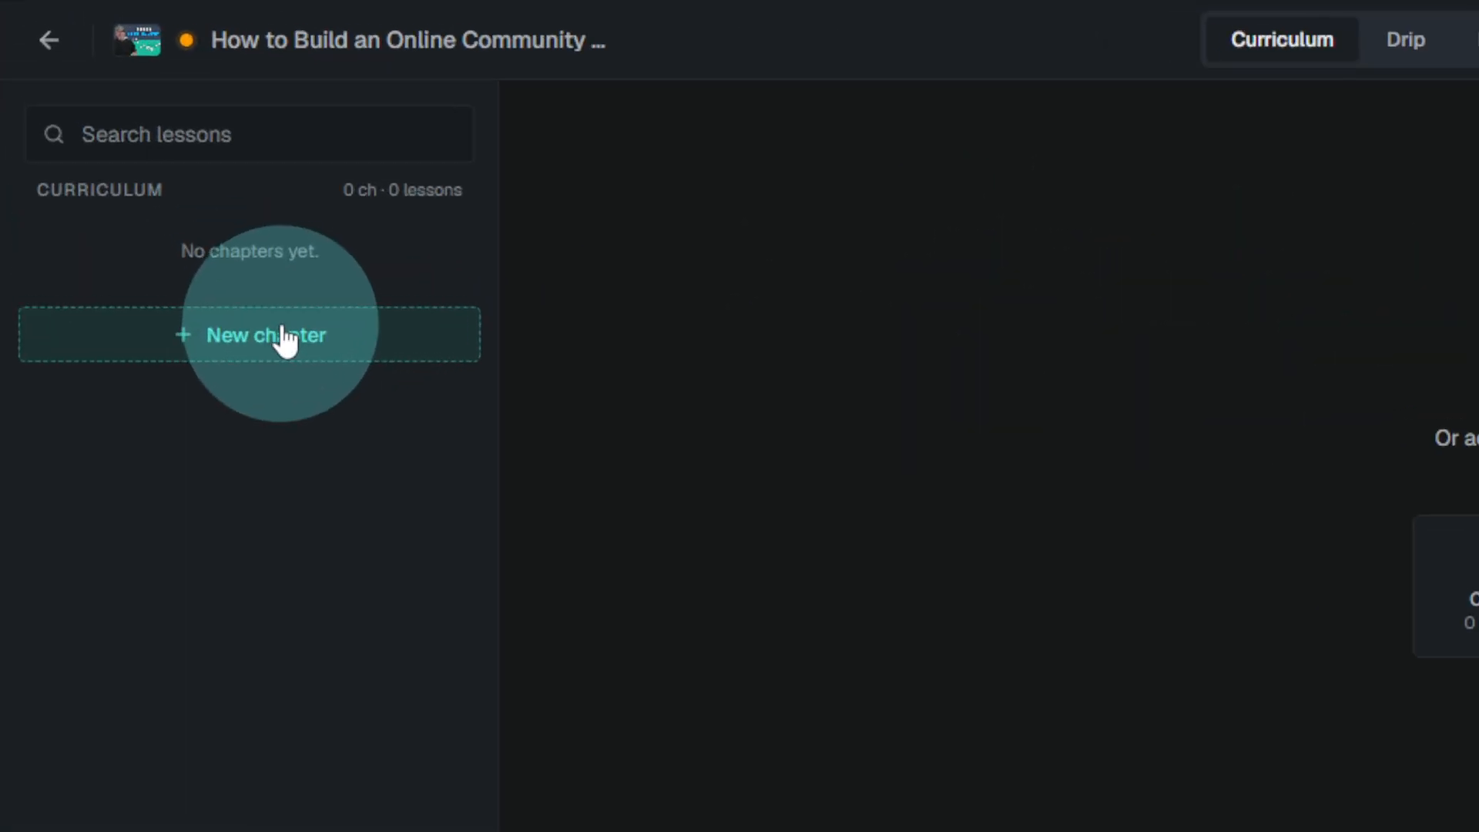
# - Add a new chapter to the curriculum and title it "An Introduction to Community Building"
pyautogui.click(282, 331)
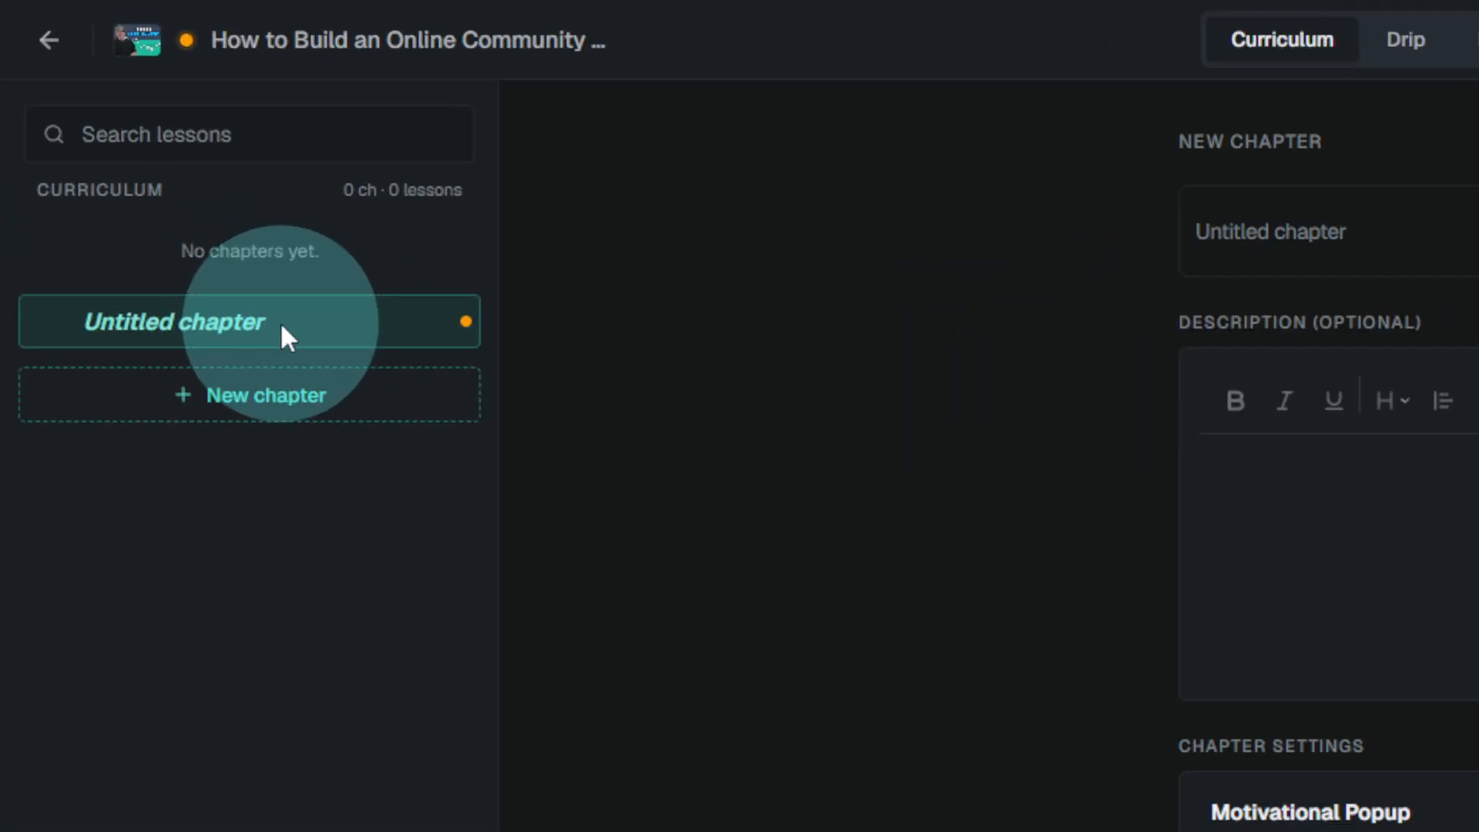
pyautogui.click(1268, 238)
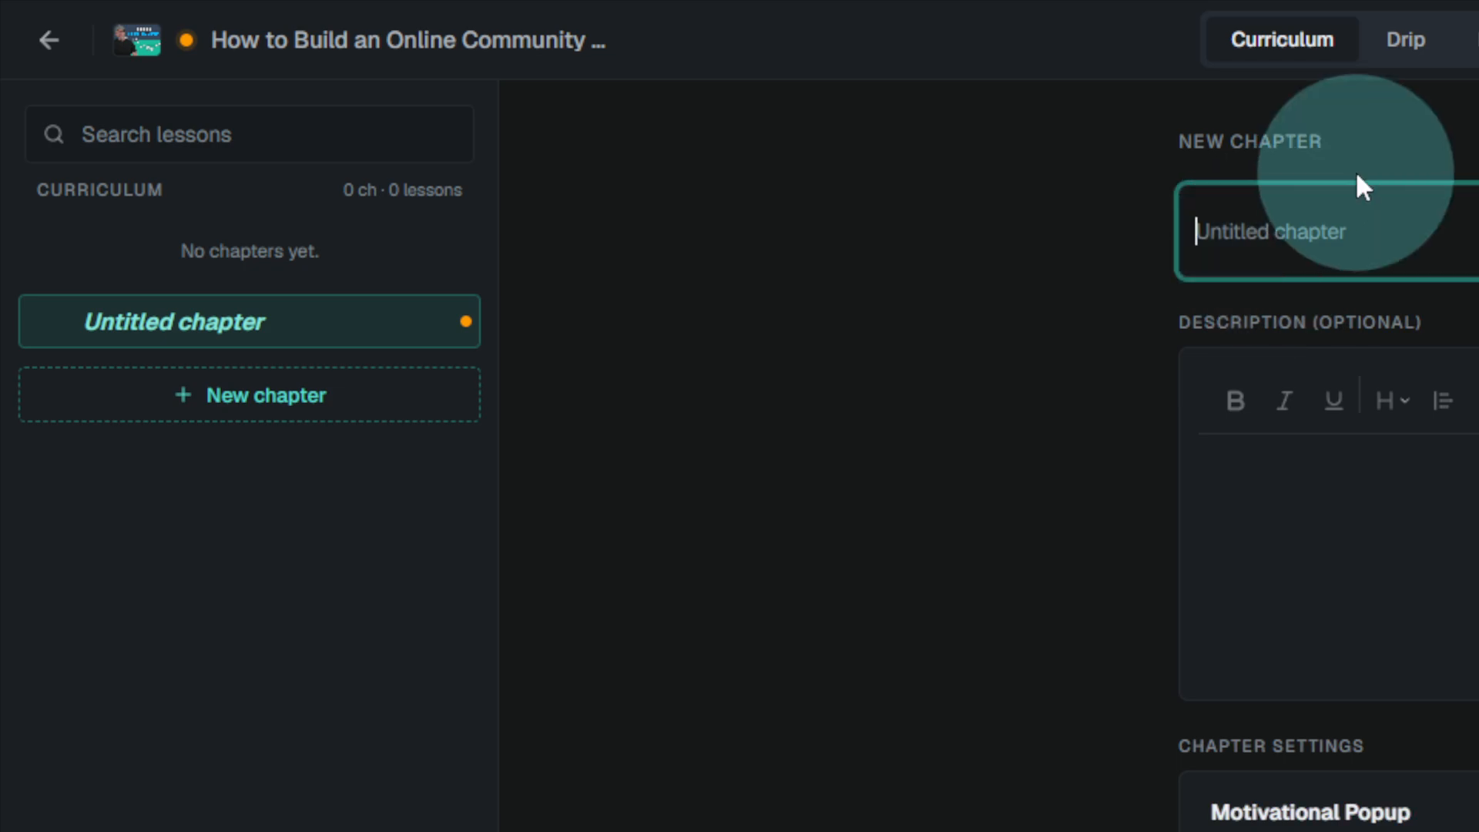
pyautogui.write('An Intr')
pyautogui.write('odc')
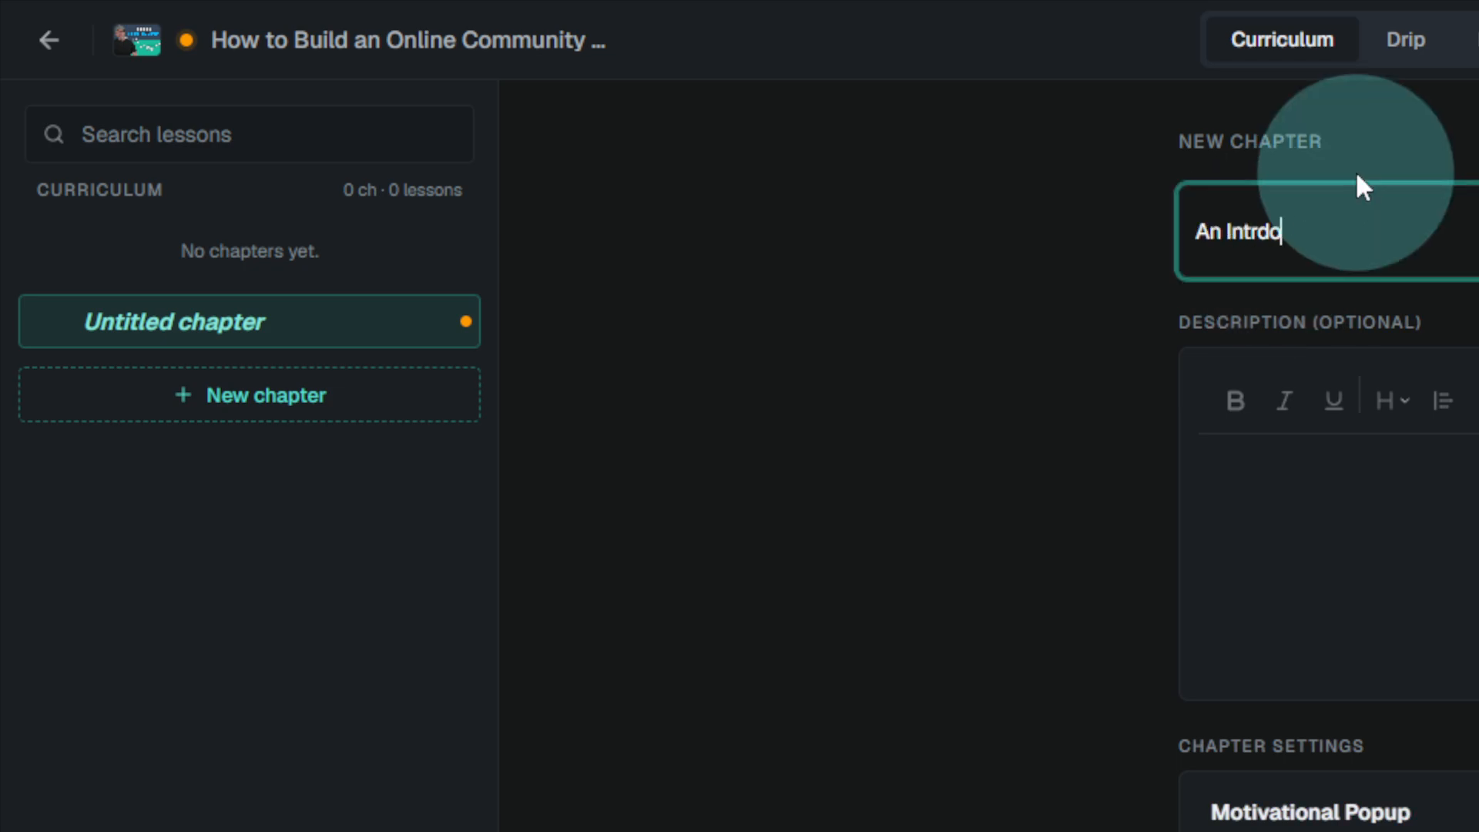
pyautogui.press('BackSpace')
pyautogui.press('BackSpace')
pyautogui.press('BackSpace')
pyautogui.write('odcu')
pyautogui.press('BackSpace')
pyautogui.press('BackSpace')
pyautogui.write('uction to Community')
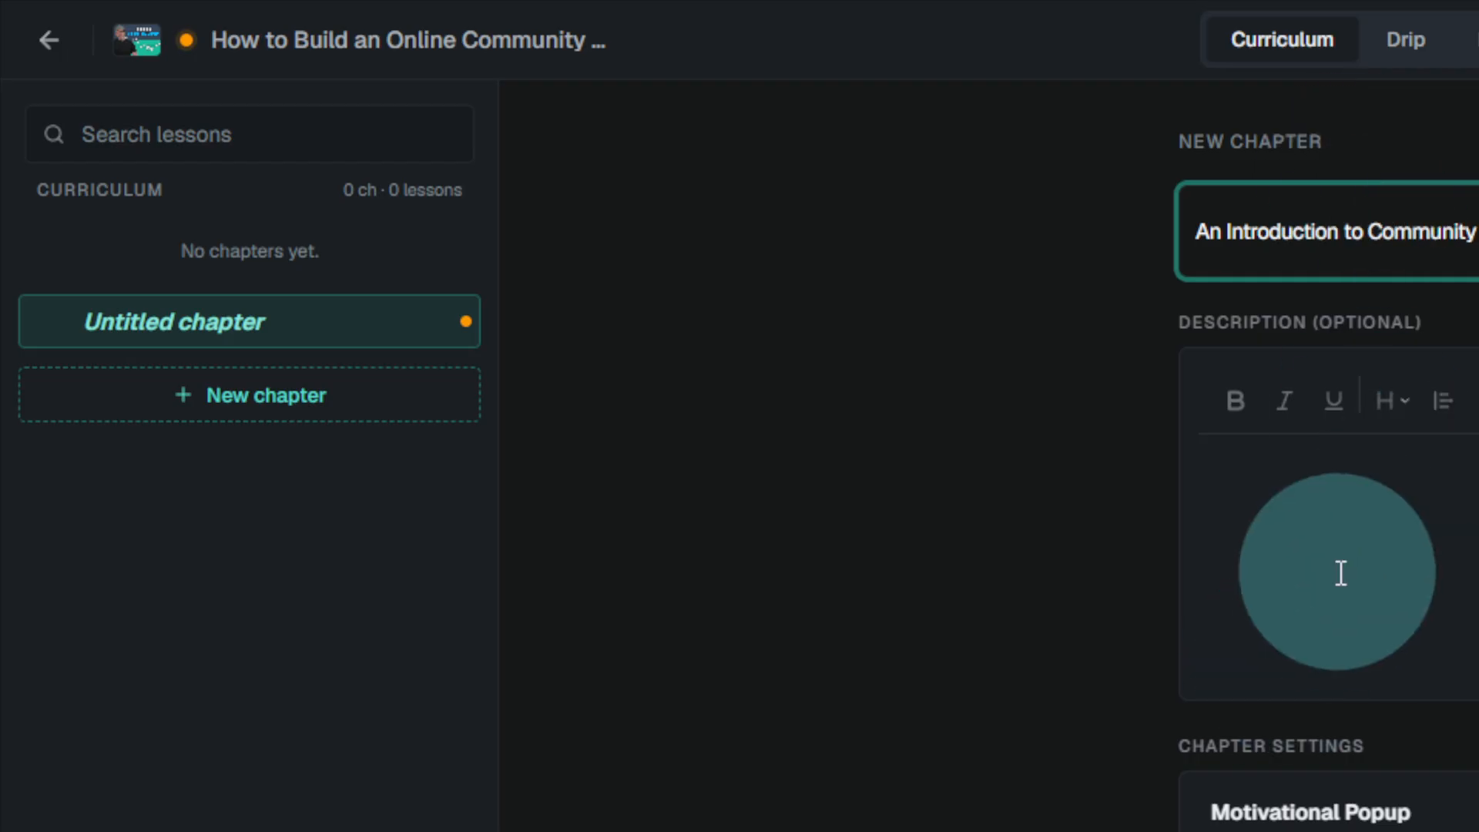
# - Fill the chapter description with the placeholder text "asdfasdfasddfasdfasd fasdf asdf asdf" and create the chapter
pyautogui.click(1347, 544)
pyautogui.write('asdfasdfasddfasdfasd fasdf asdf asdf')
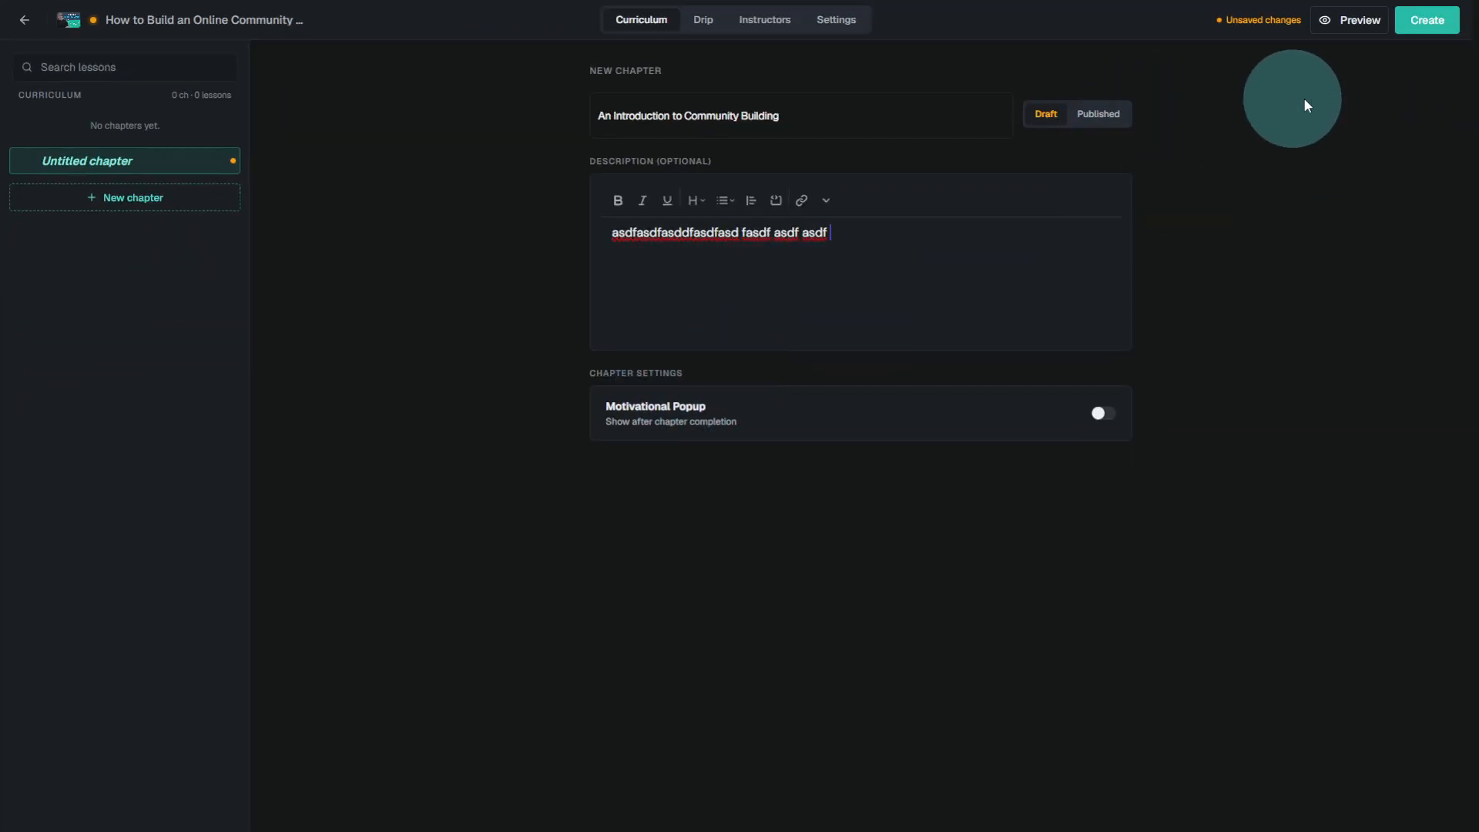
pyautogui.click(1420, 23)
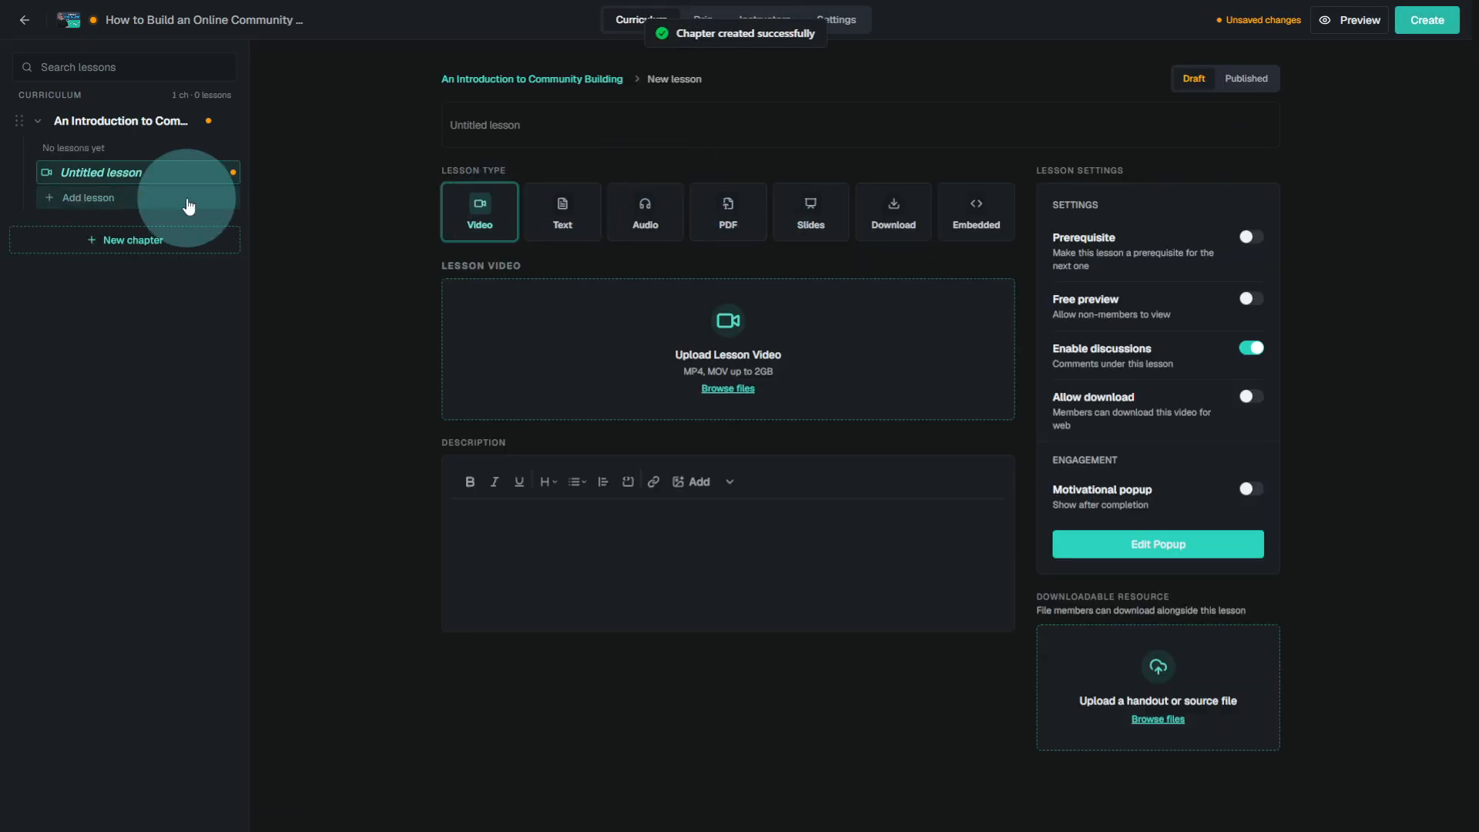
# - Start a new lesson in the chapter and examine the Text, Audio, PDF, Slides, Download and Embedded lesson types before returning to Video
pyautogui.click(148, 126)
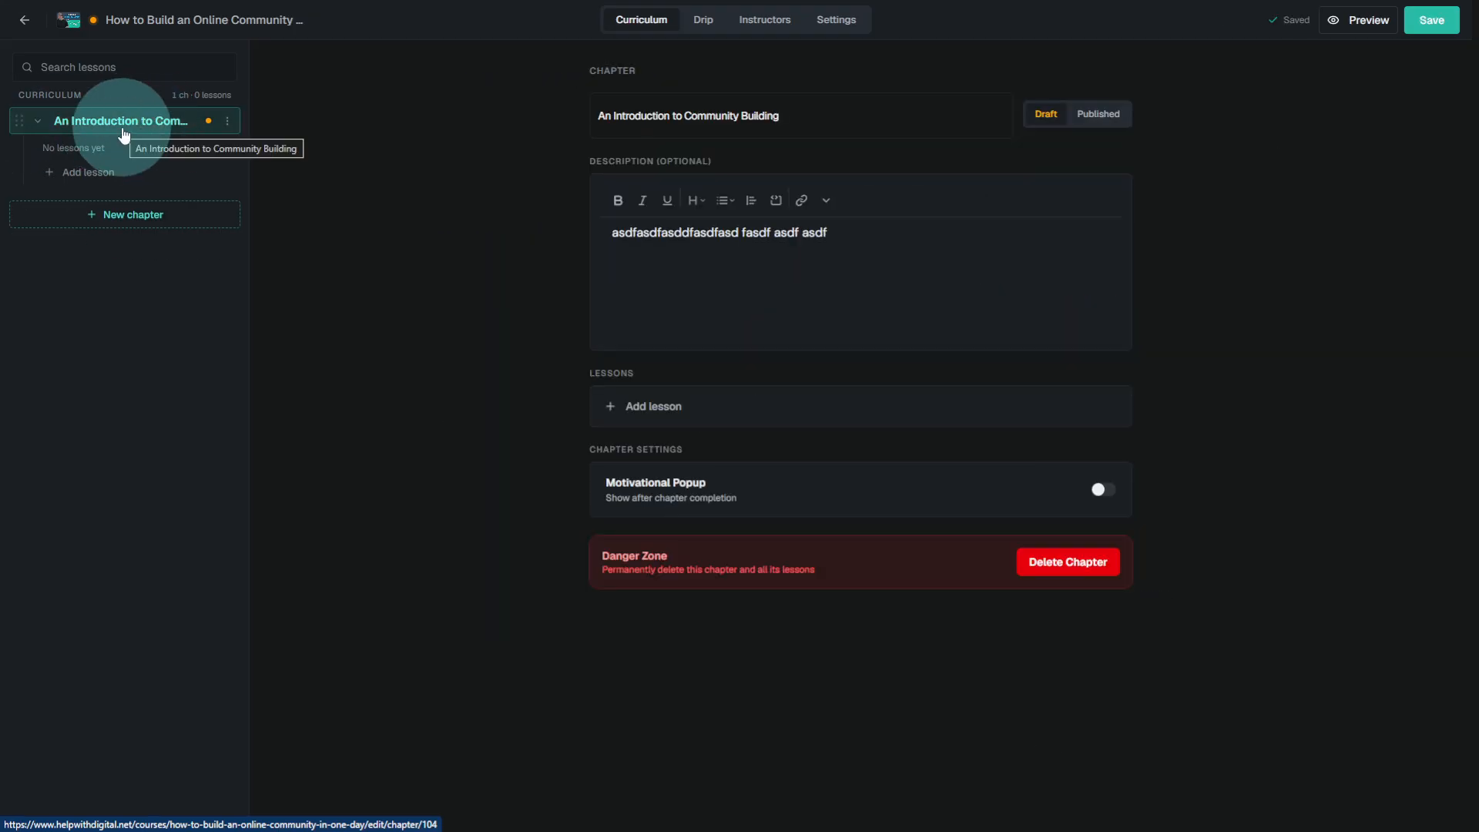
pyautogui.click(92, 172)
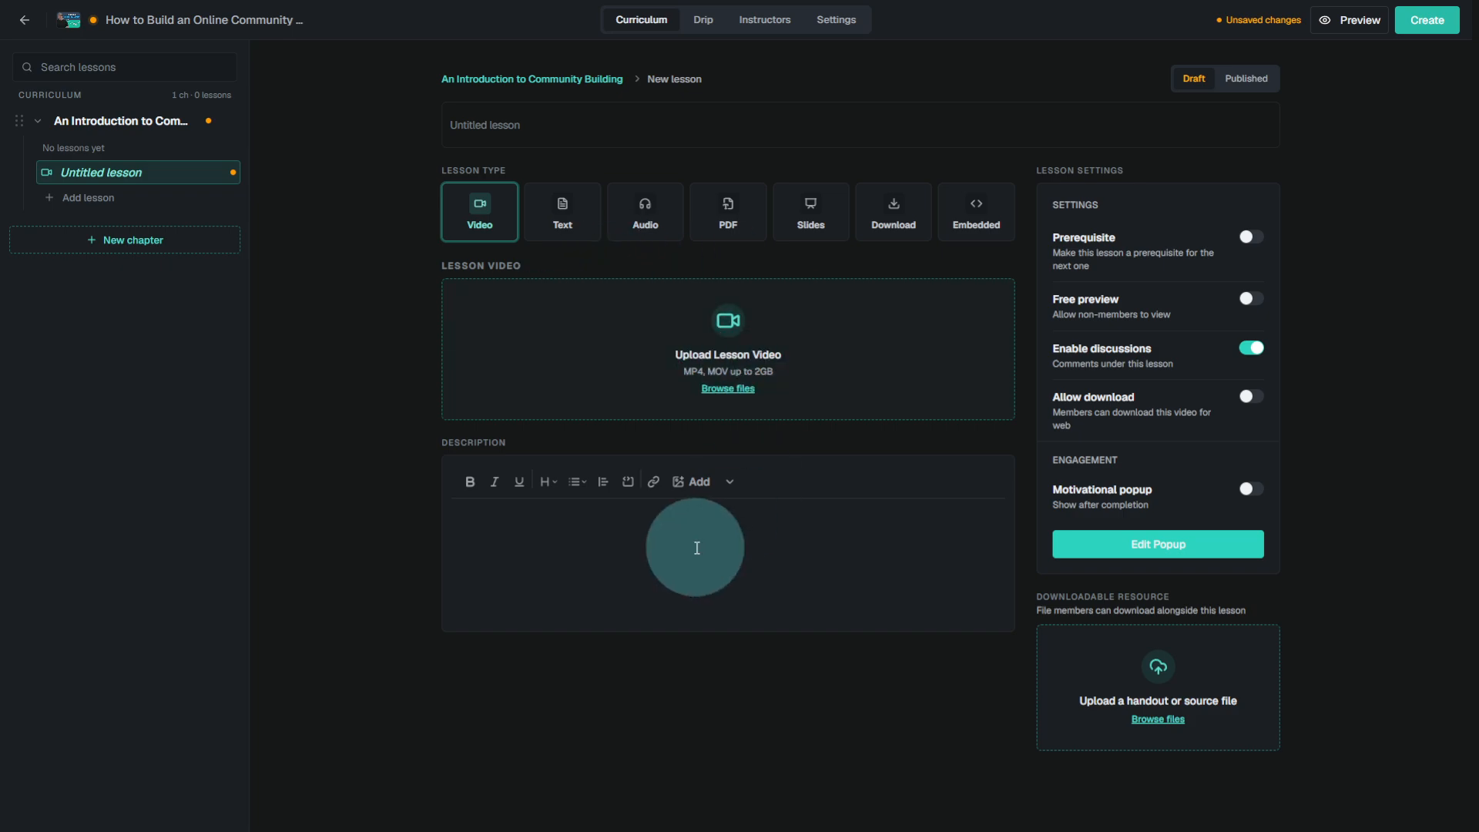
pyautogui.click(568, 223)
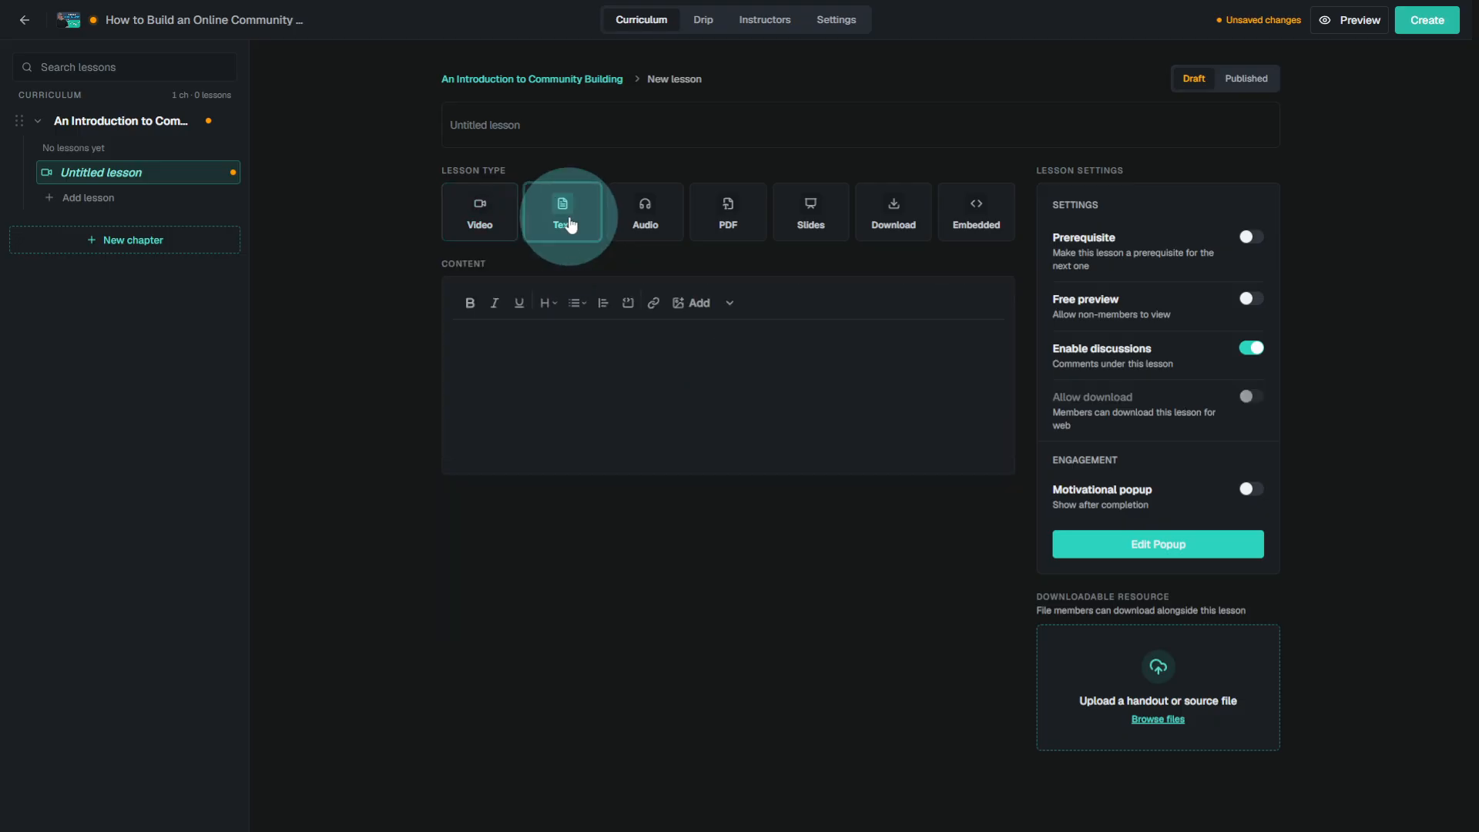
pyautogui.click(646, 221)
pyautogui.click(725, 224)
pyautogui.click(790, 235)
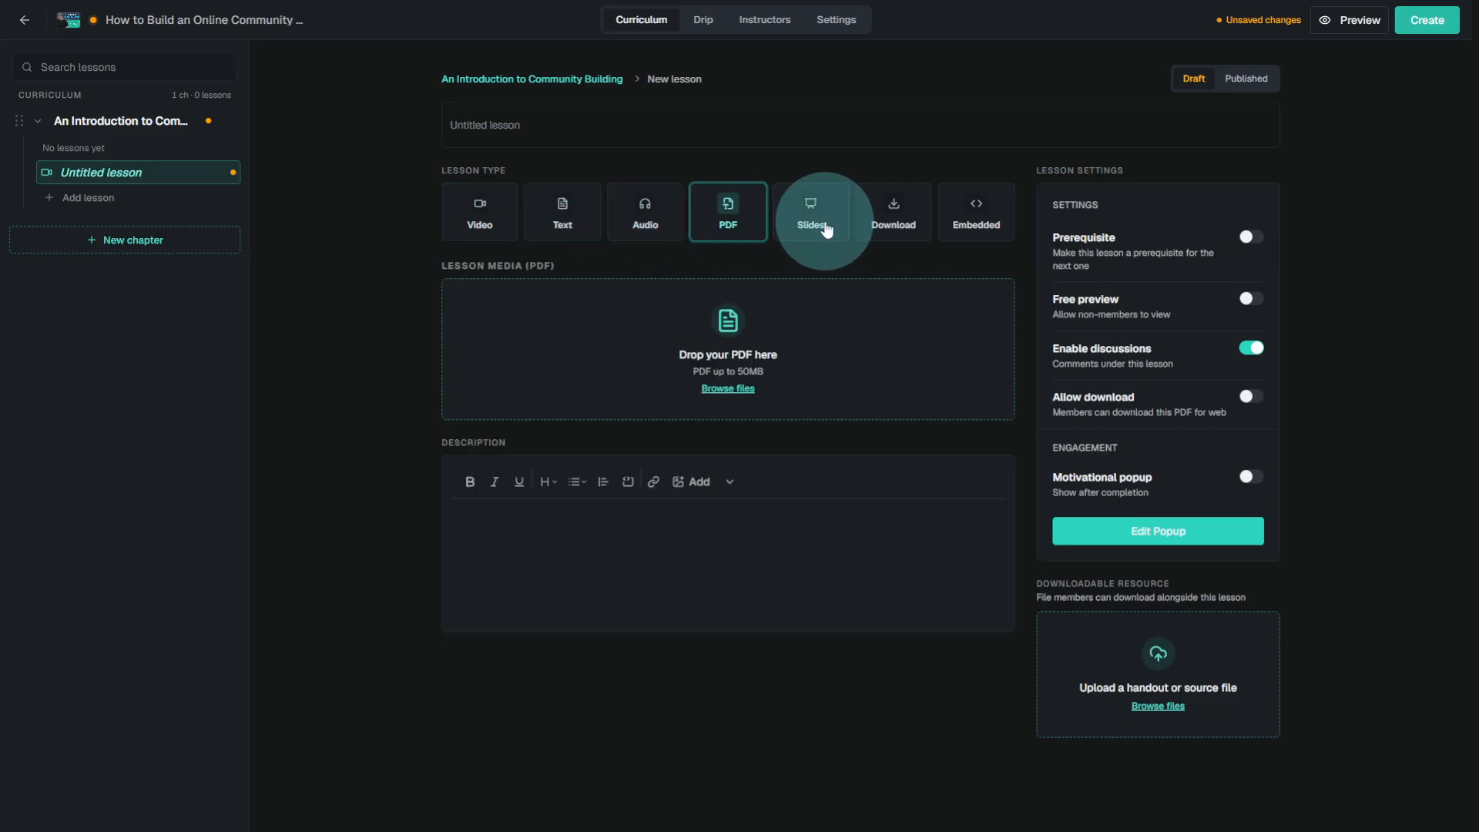
pyautogui.click(878, 224)
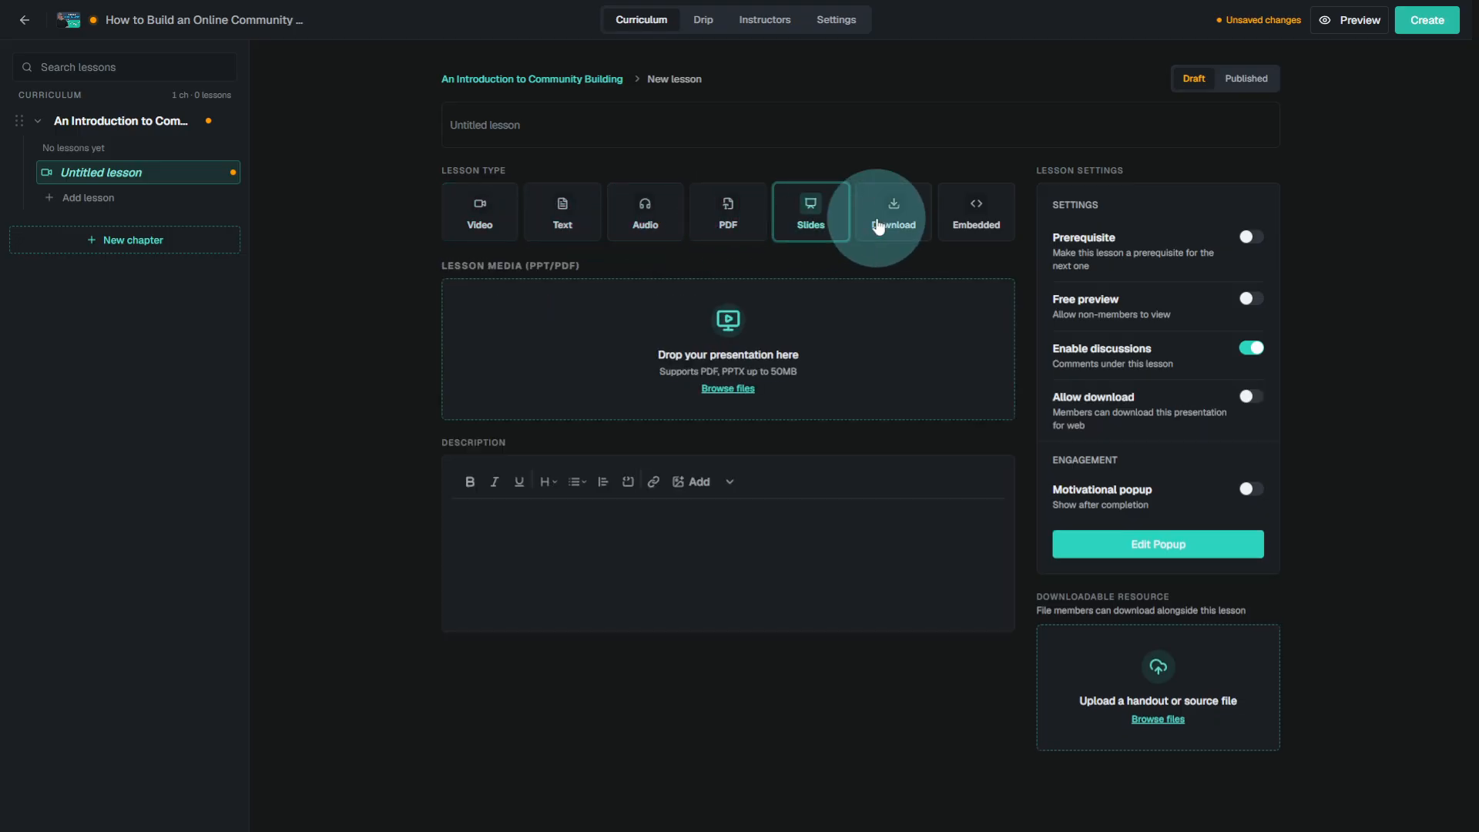
pyautogui.click(963, 223)
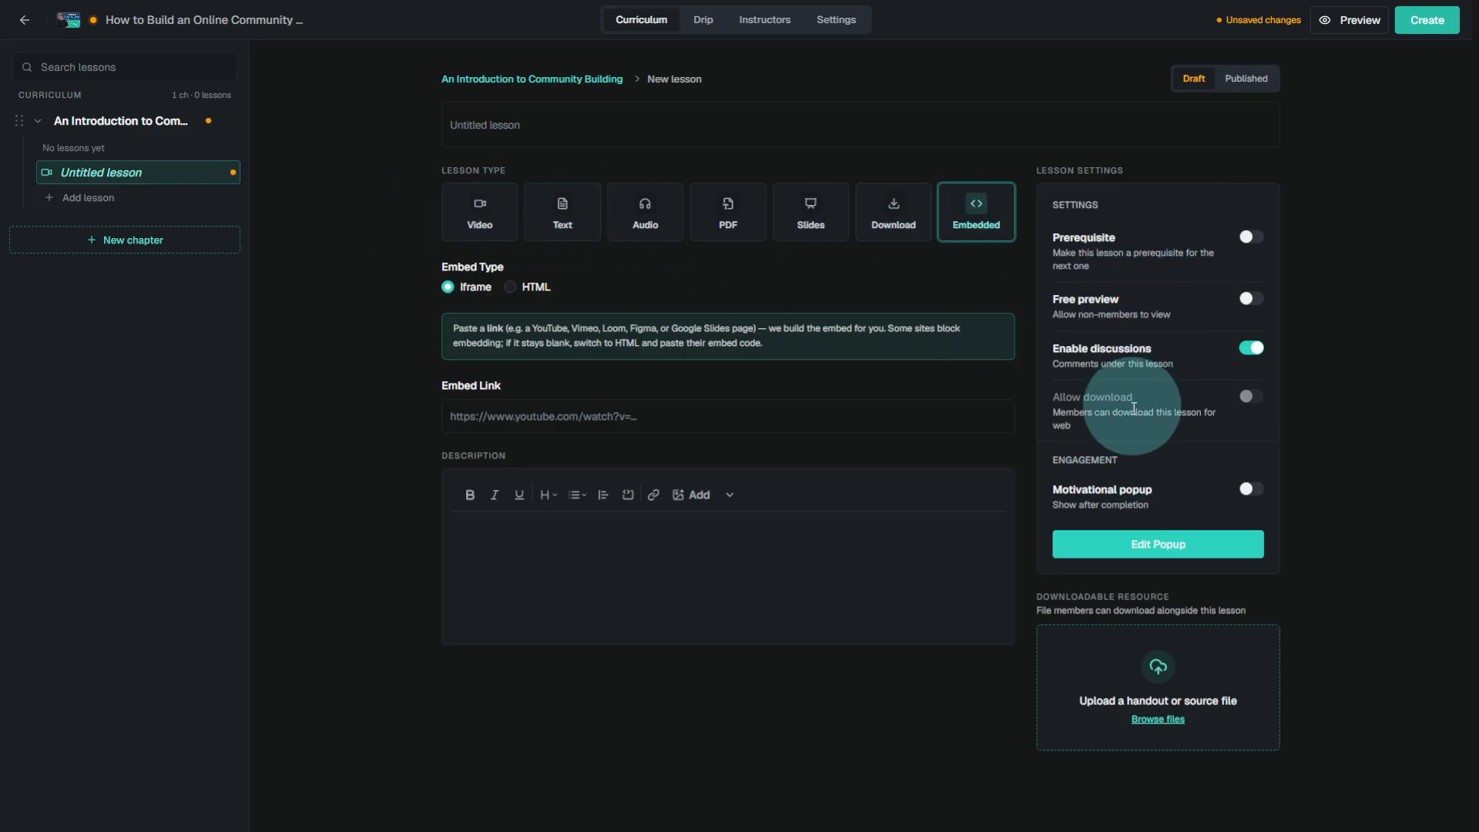
pyautogui.click(479, 216)
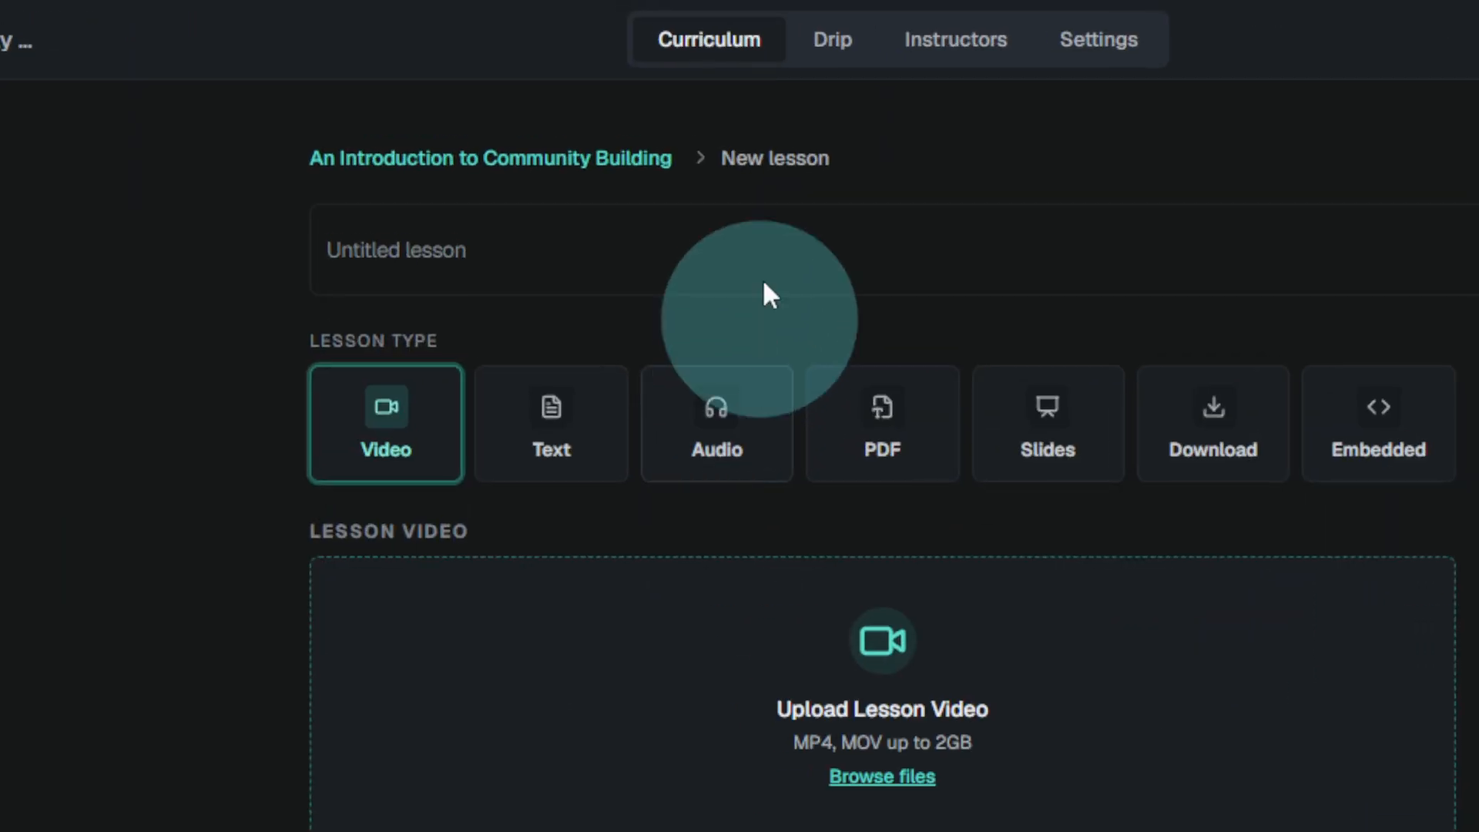
# - Examine the Enrollment based and Specific dates options of the course's drip schedule, and return the release type to Immediately
pyautogui.click(715, 28)
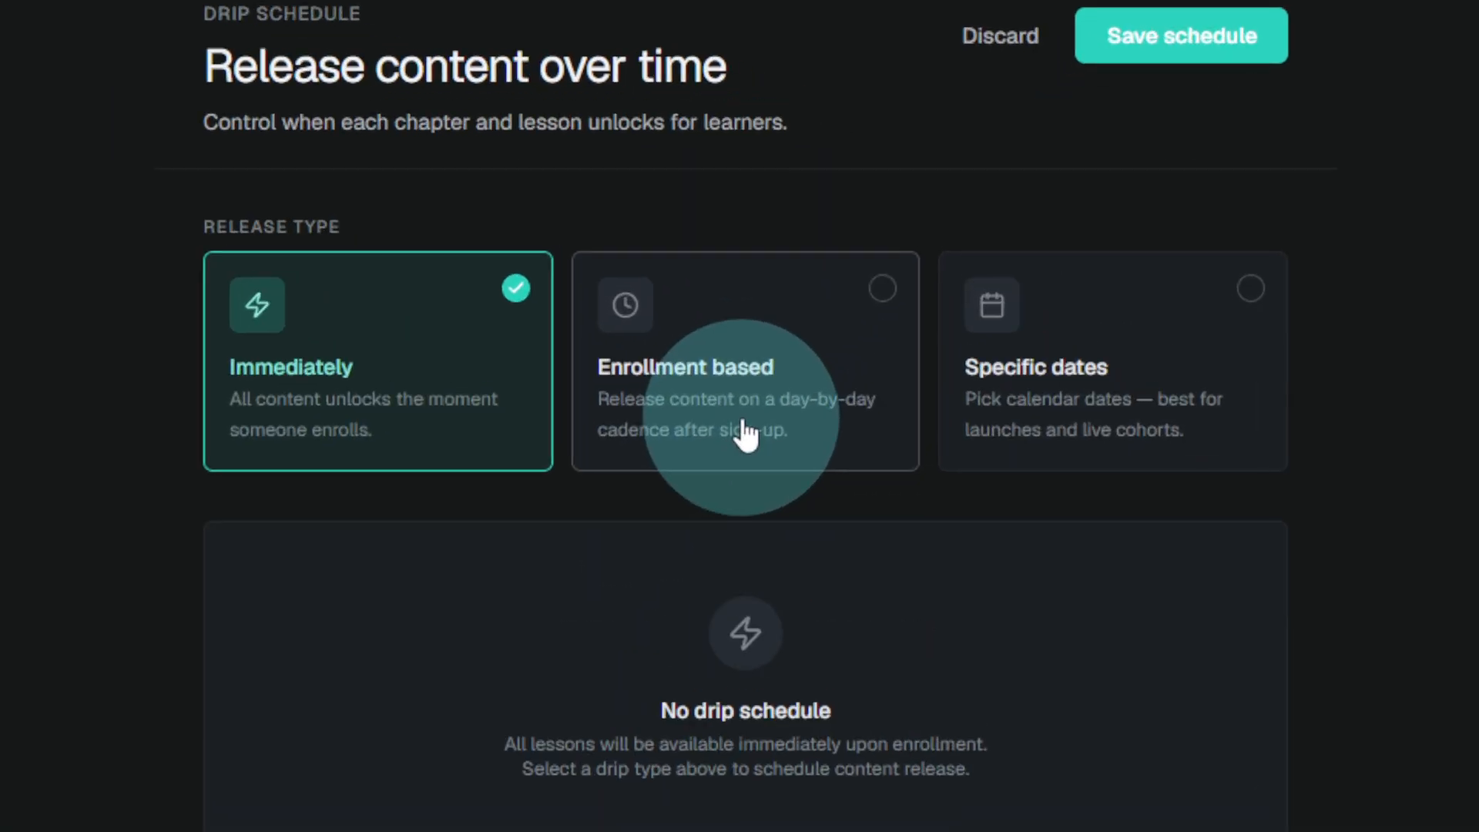
pyautogui.click(875, 376)
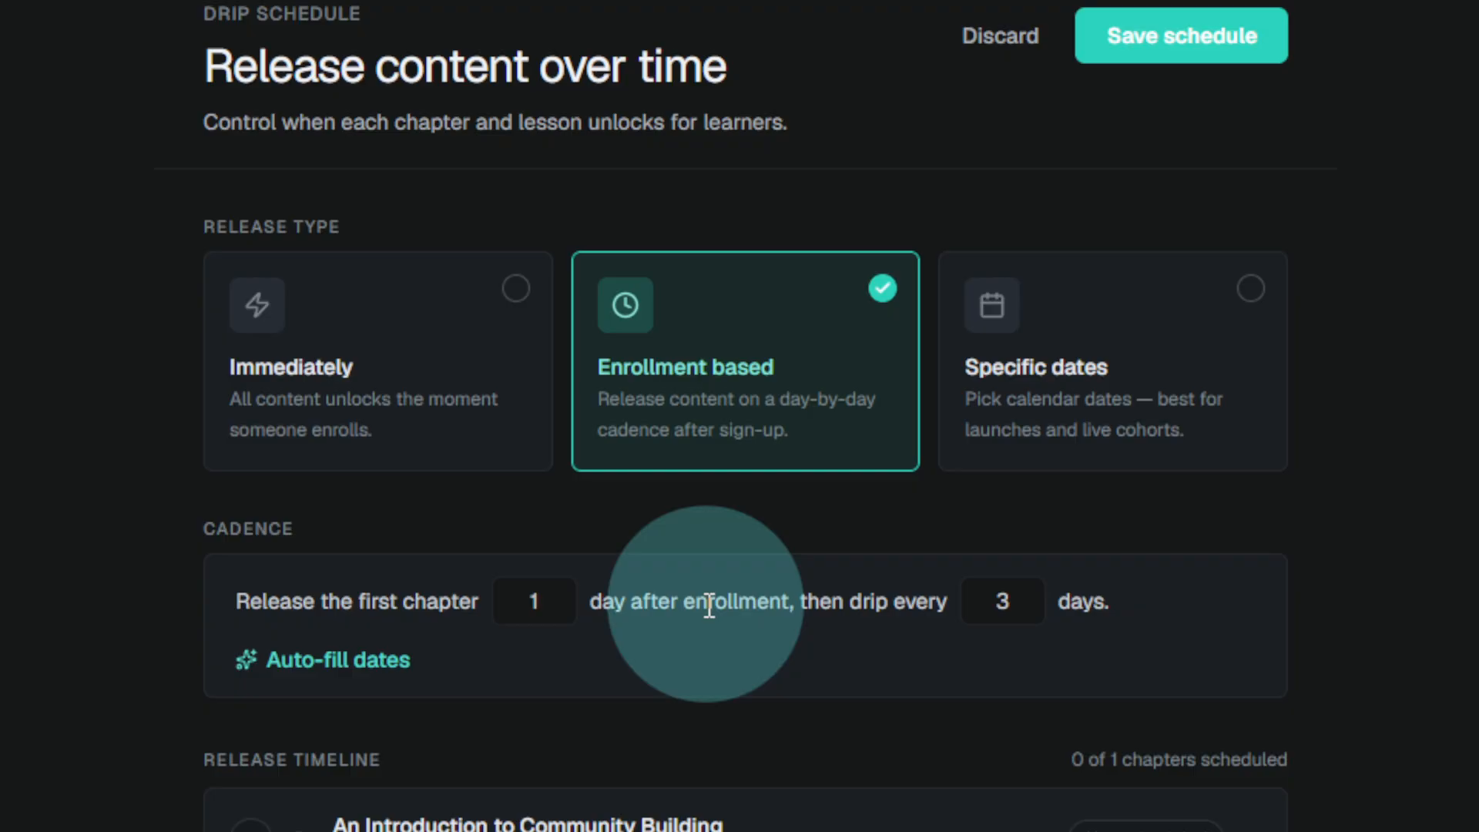
pyautogui.click(1056, 429)
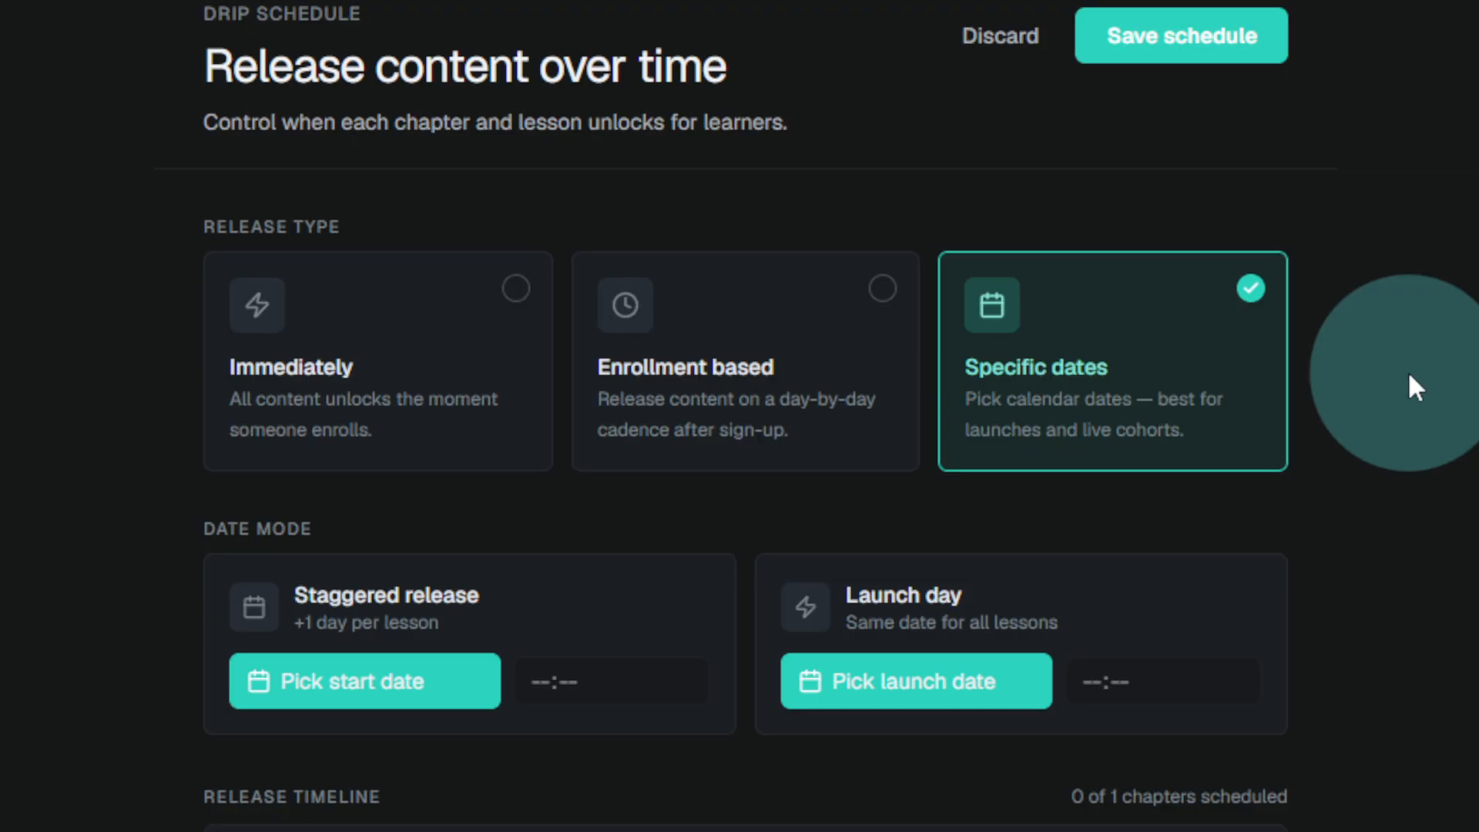
pyautogui.click(360, 316)
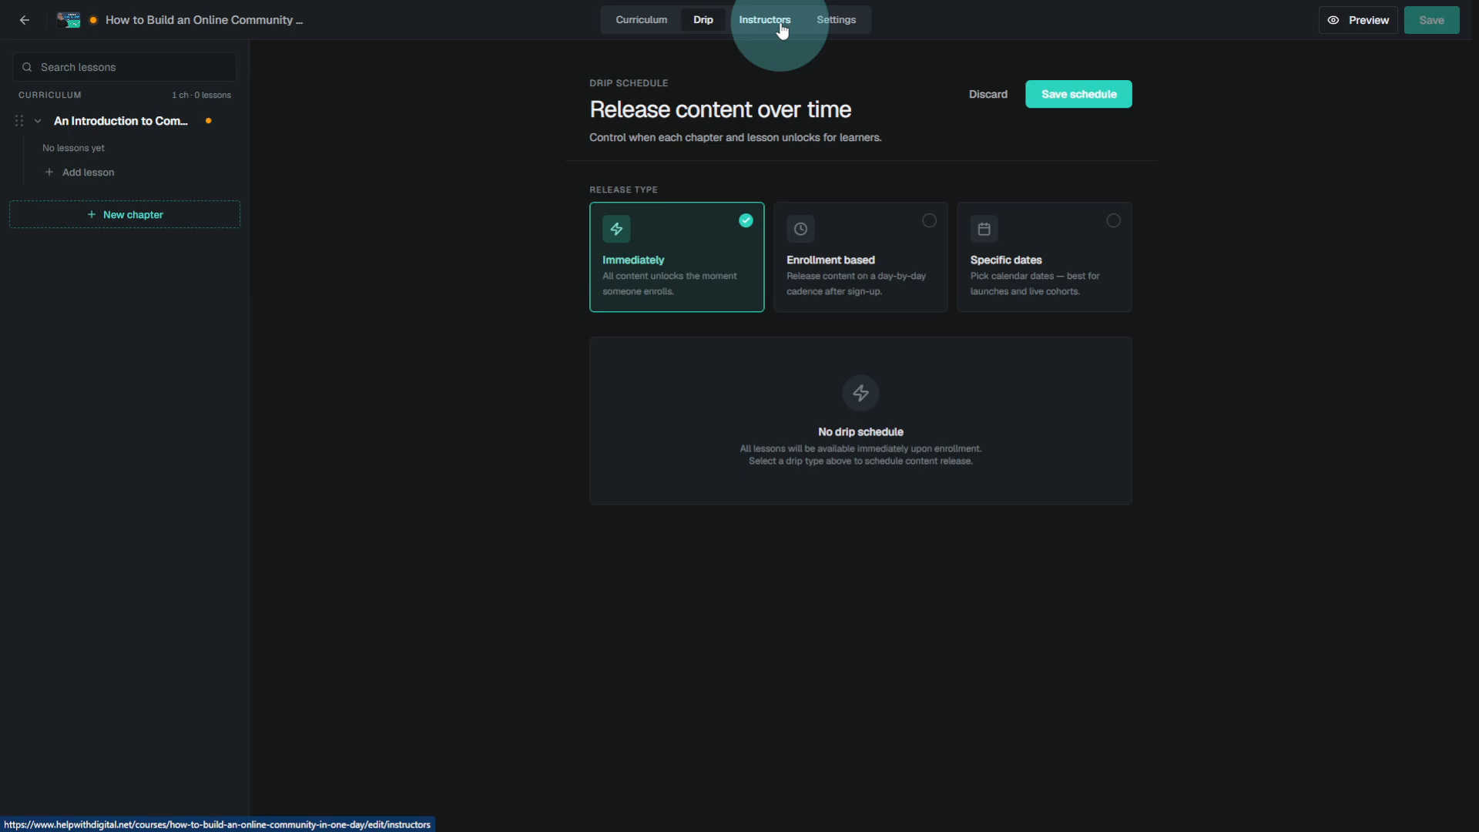
# - View the course's instructors, examine the form for adding another instructor, and cancel it
pyautogui.click(780, 21)
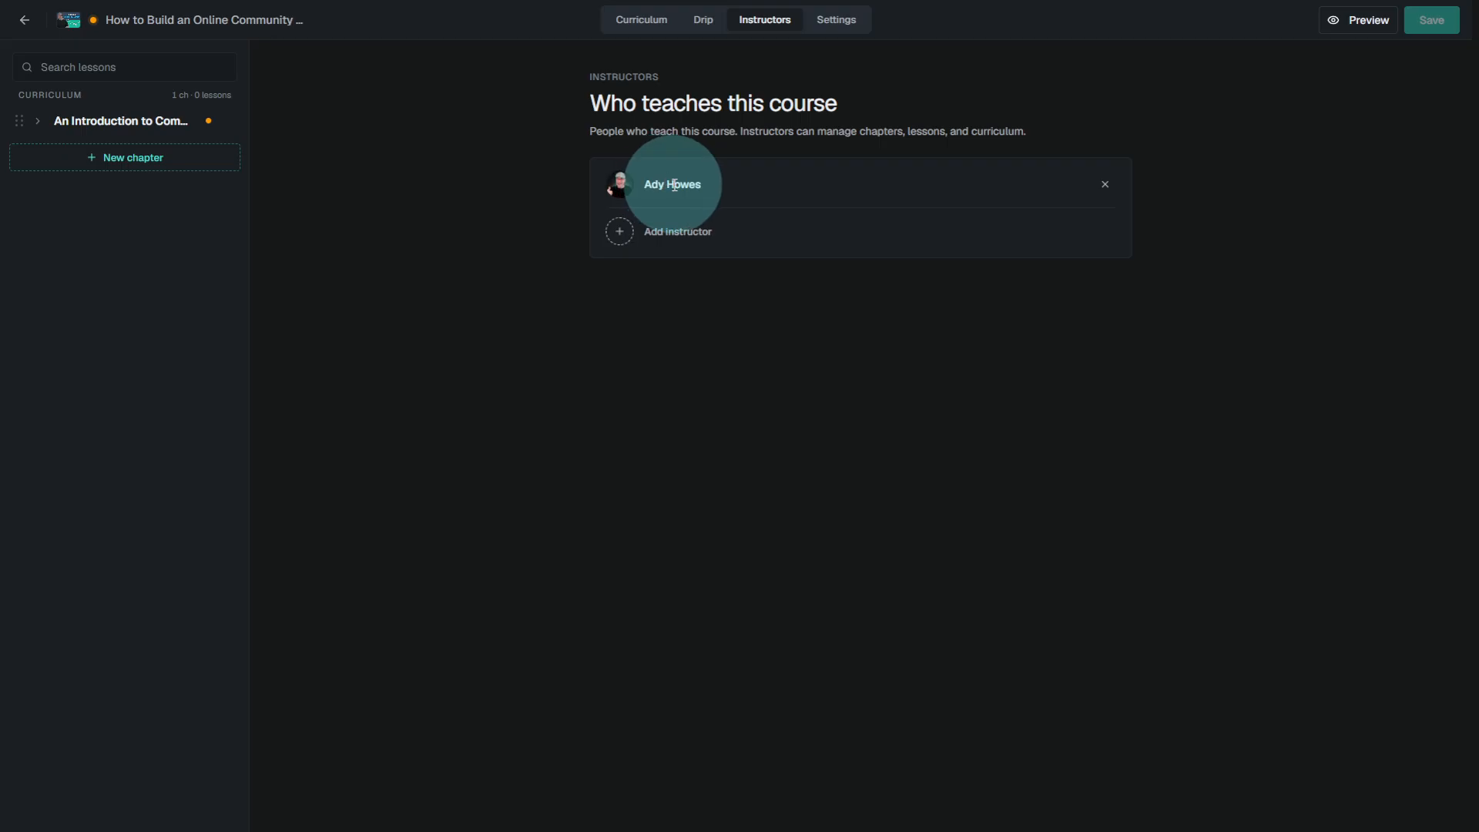
pyautogui.click(653, 229)
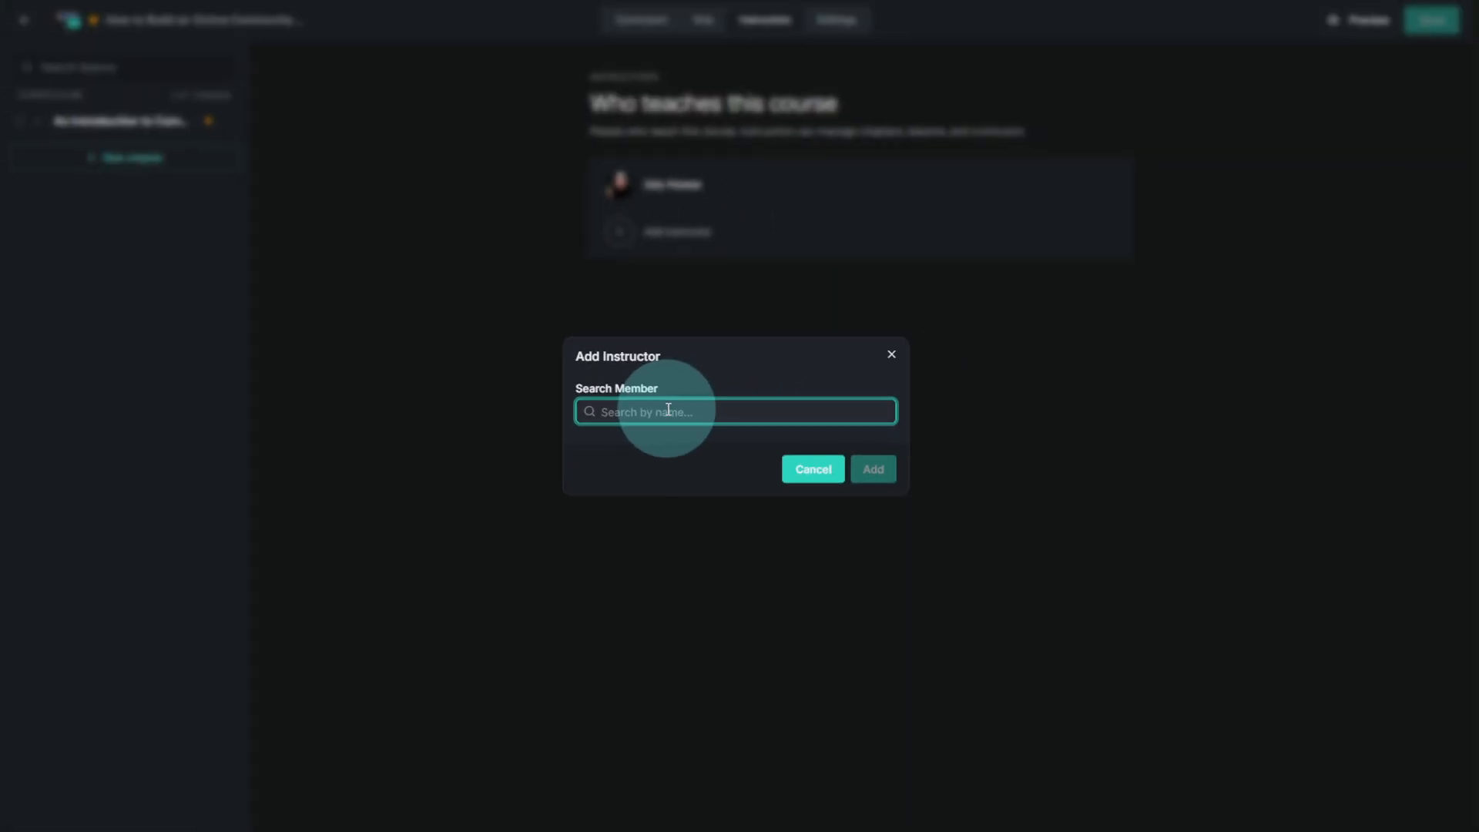
pyautogui.click(812, 468)
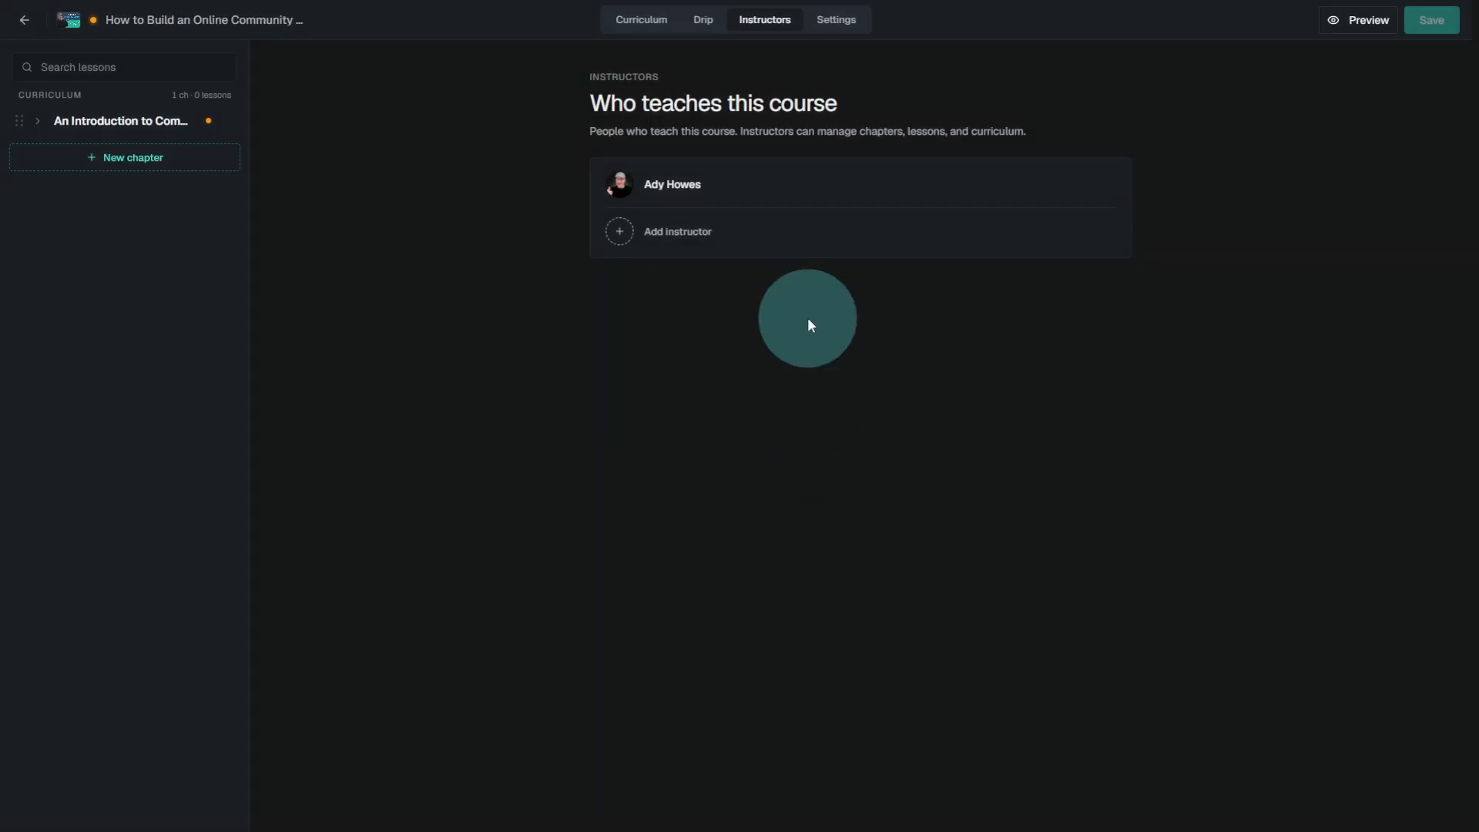
# - Examine the course's General, Visibility, Access Control, Pricing, Branding, Lock Screen and Engagement settings
pyautogui.click(840, 34)
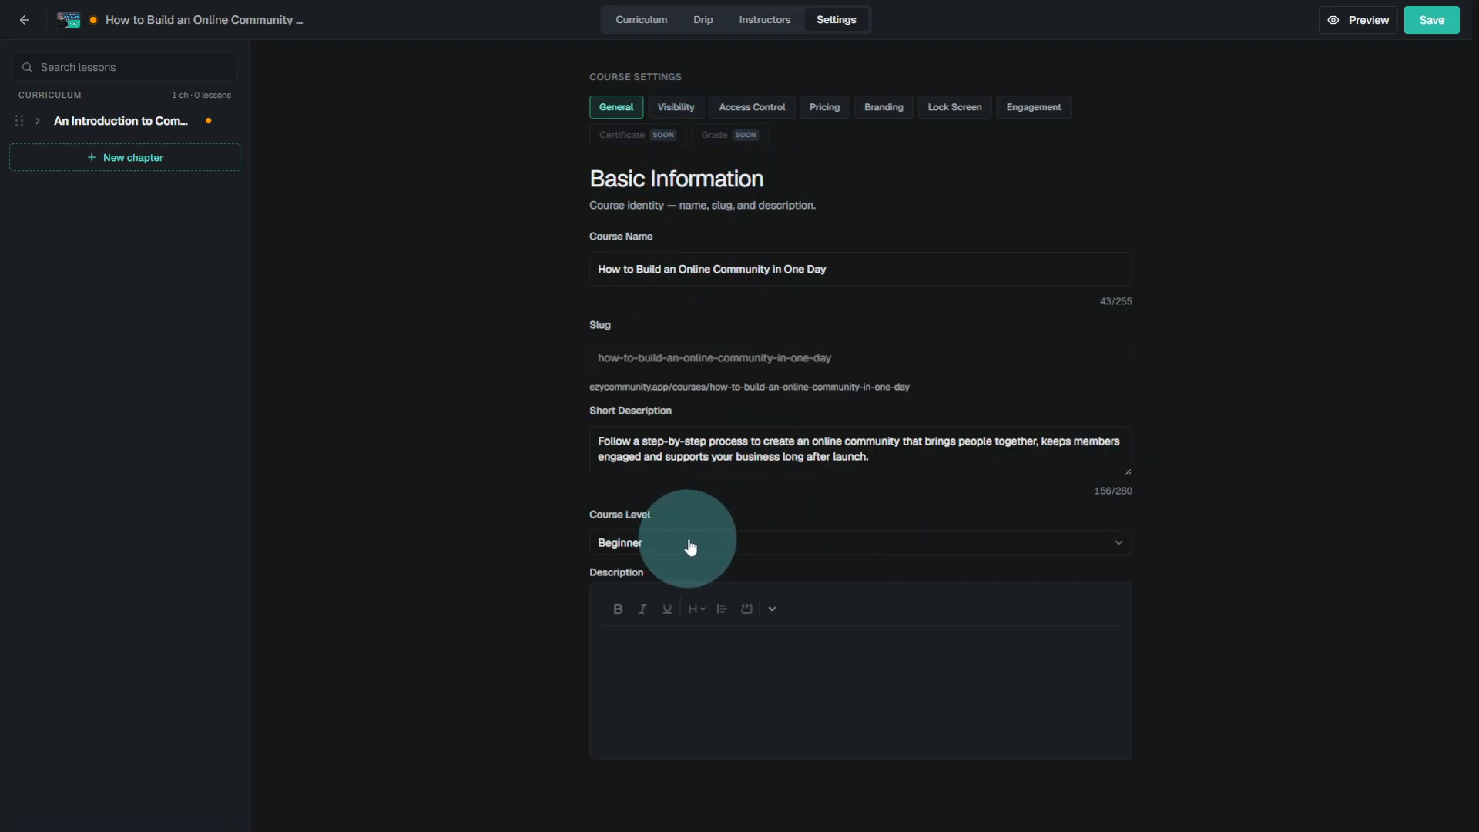
pyautogui.click(690, 121)
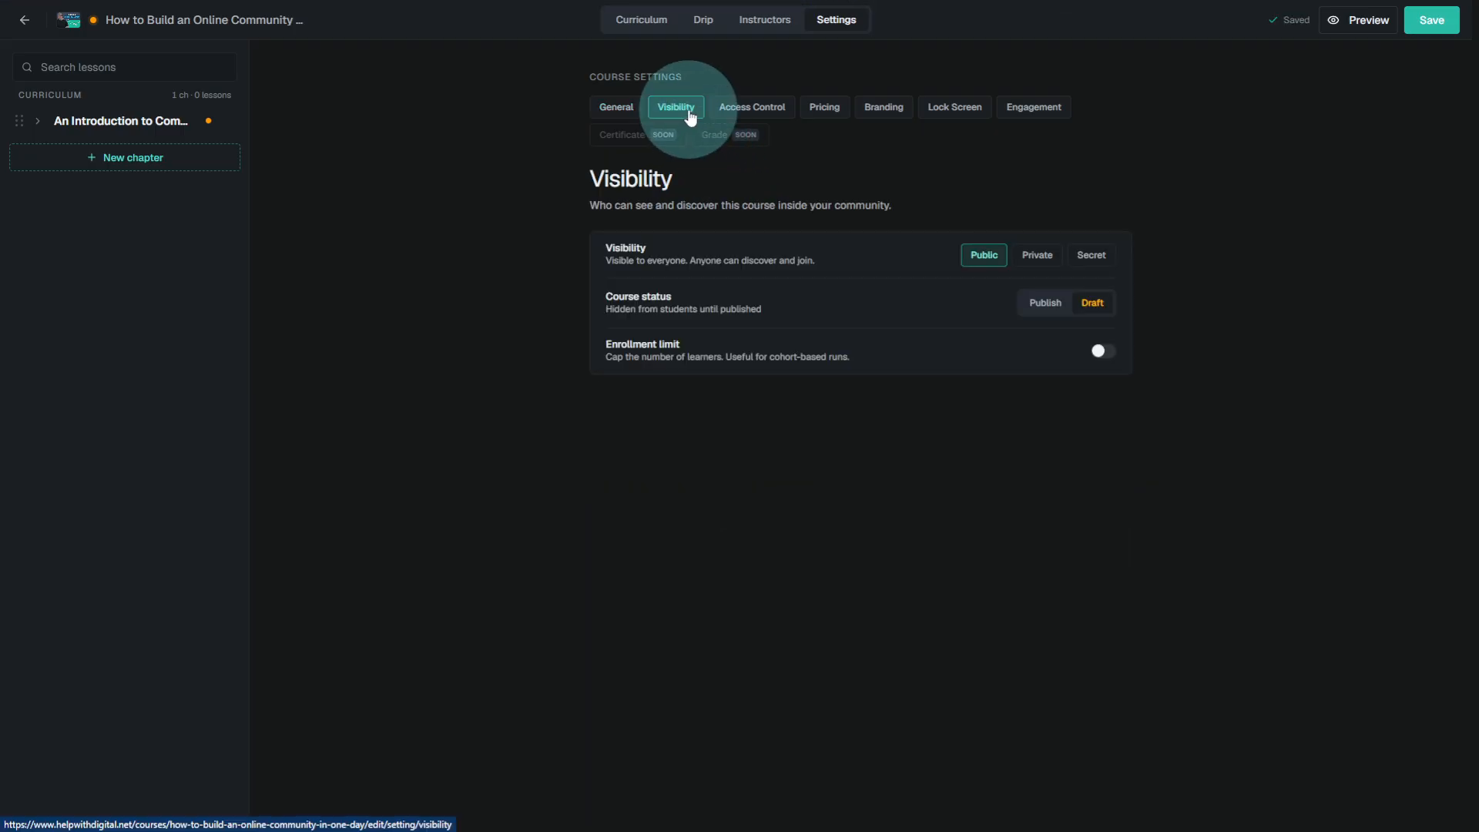
pyautogui.click(755, 108)
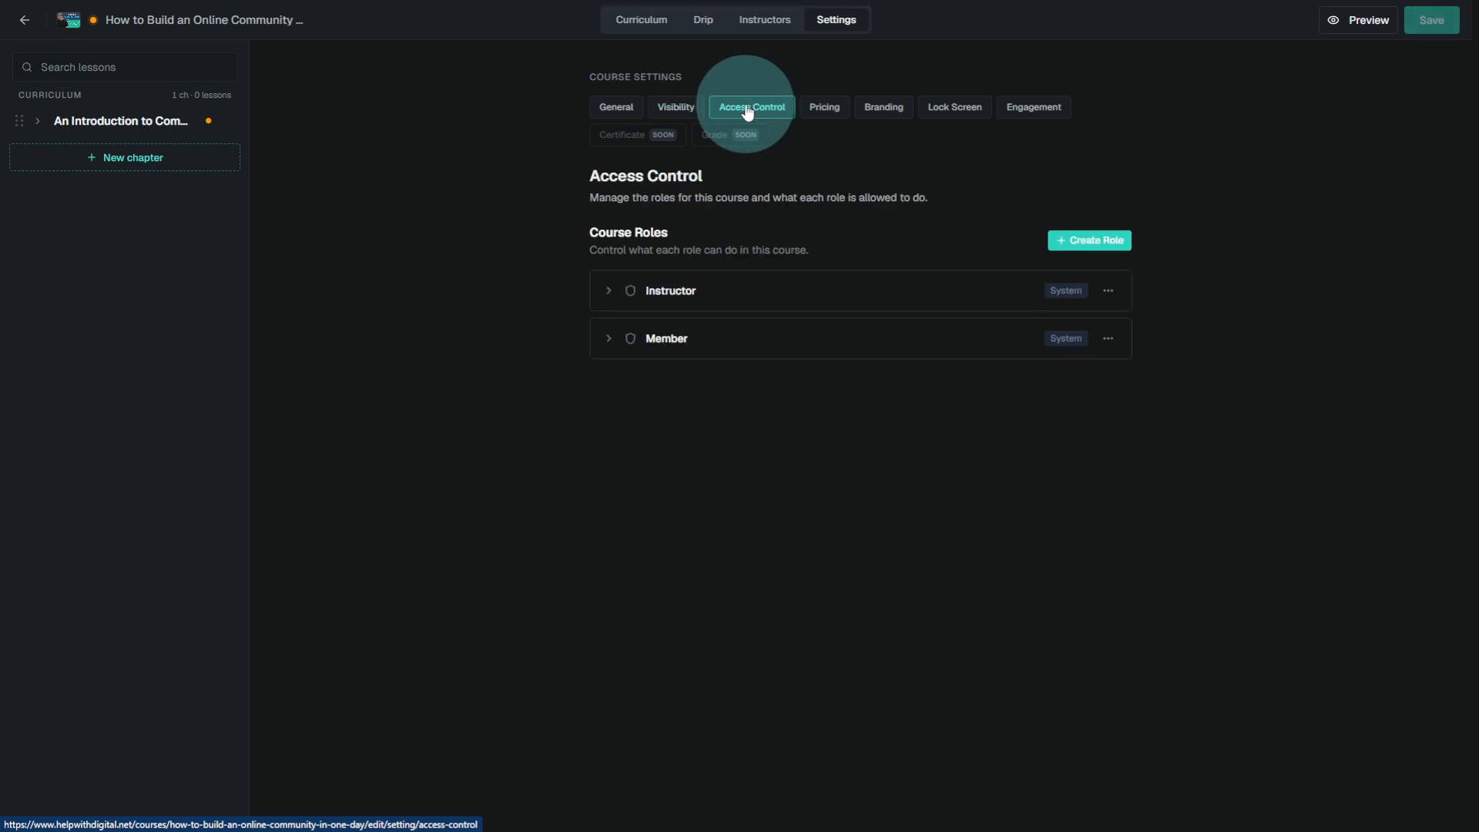
pyautogui.click(817, 122)
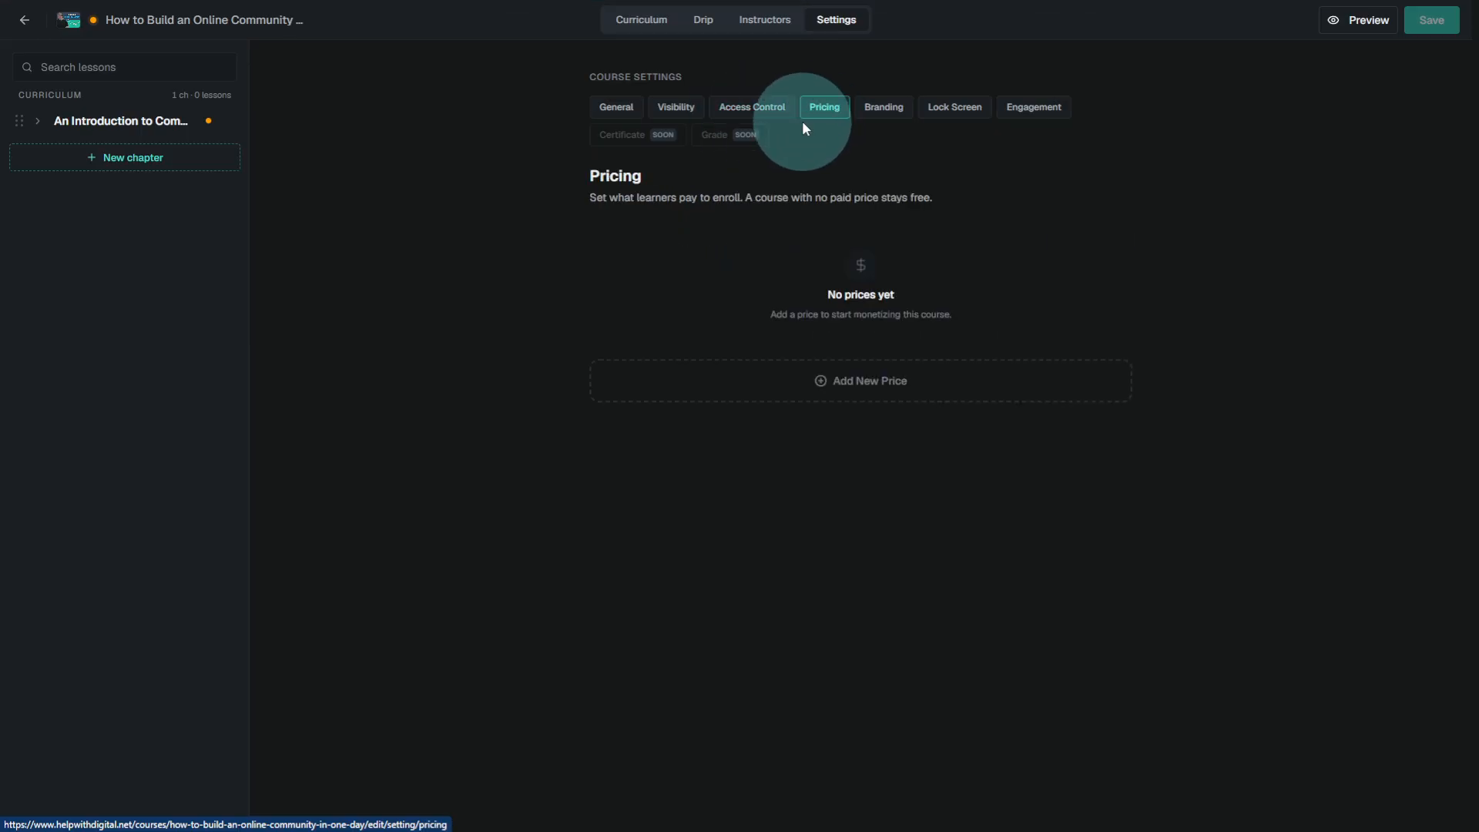
pyautogui.click(886, 116)
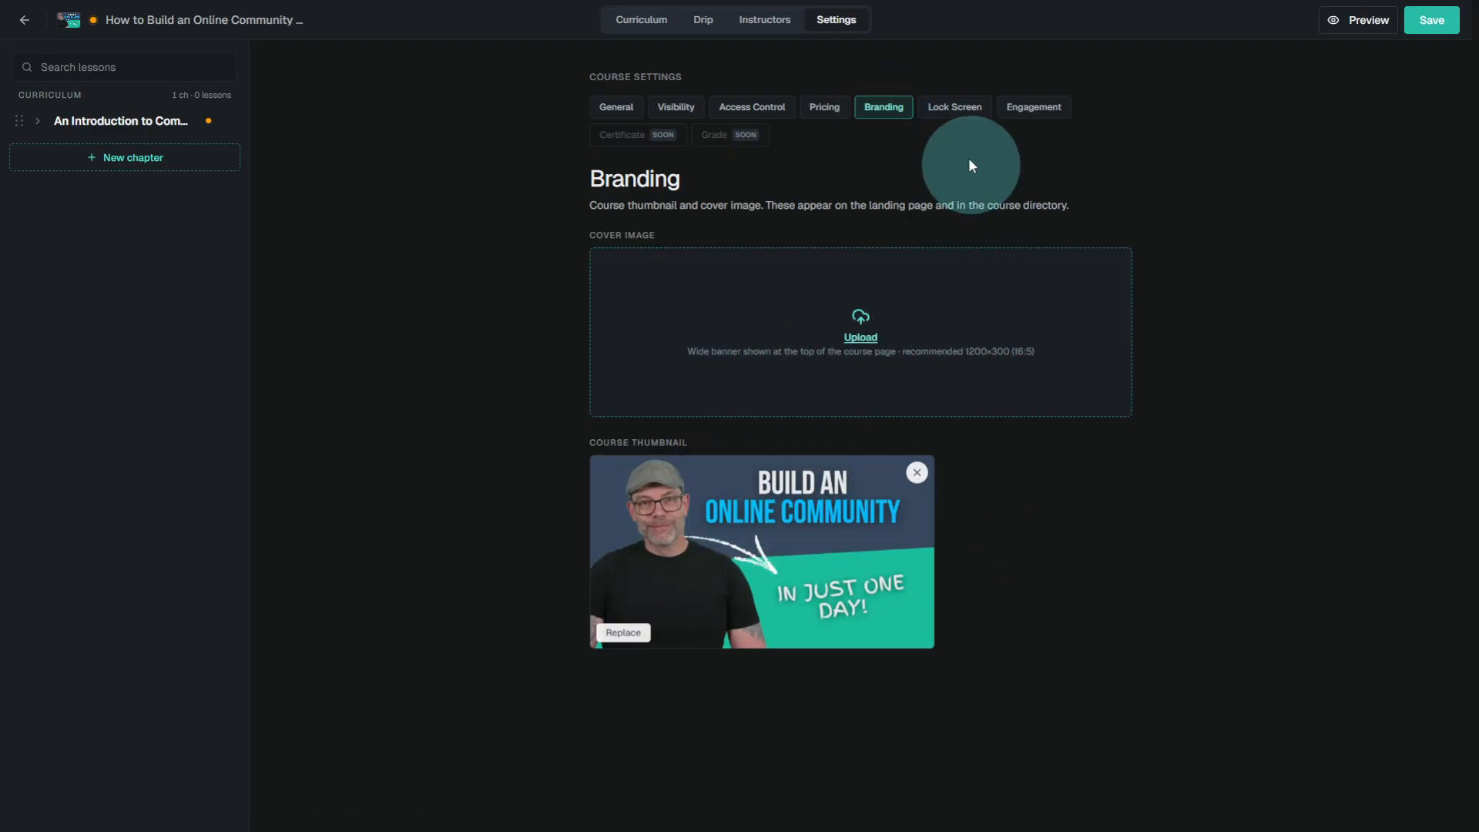
pyautogui.click(961, 120)
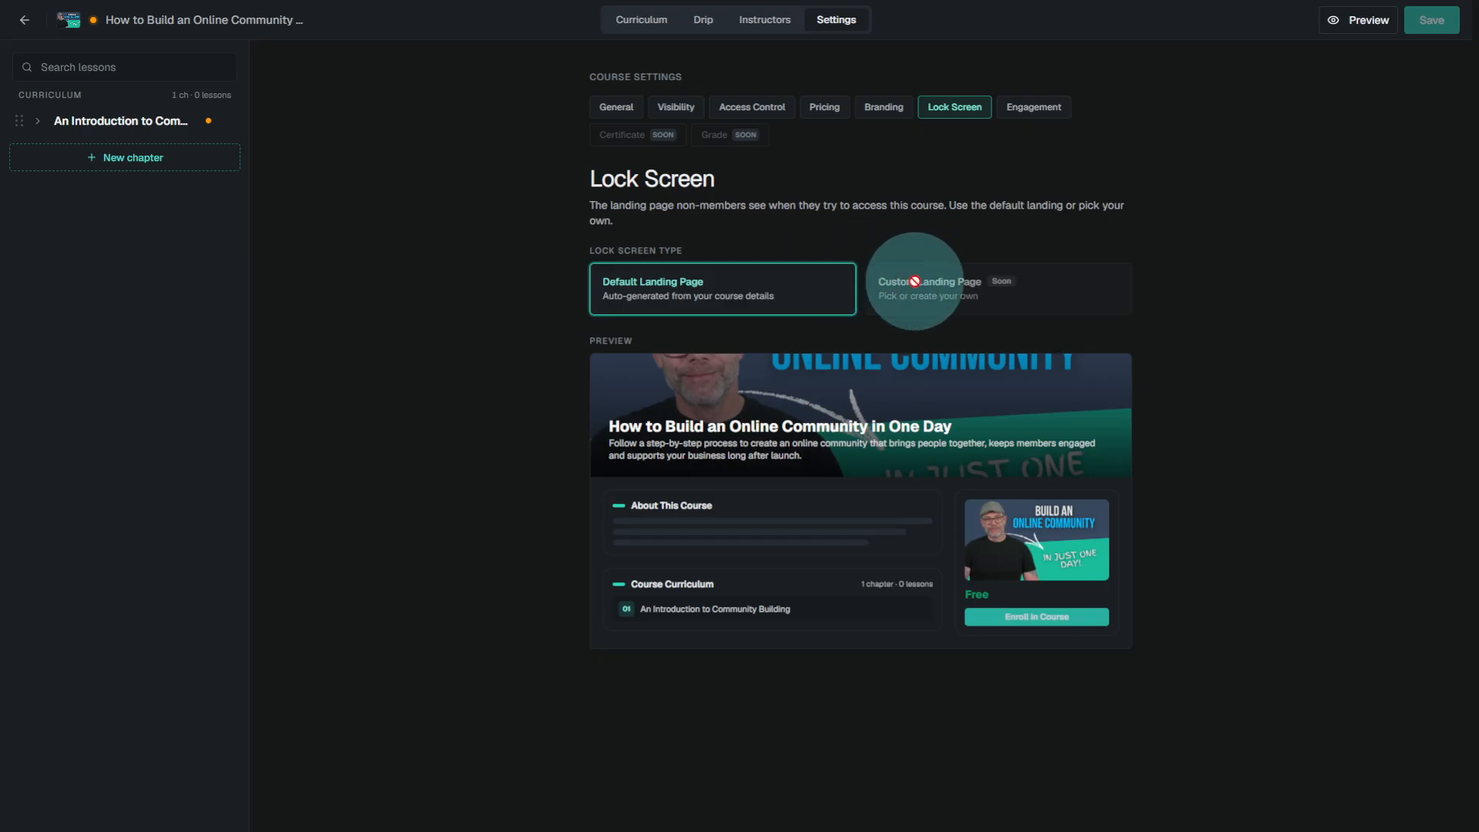
pyautogui.click(1029, 112)
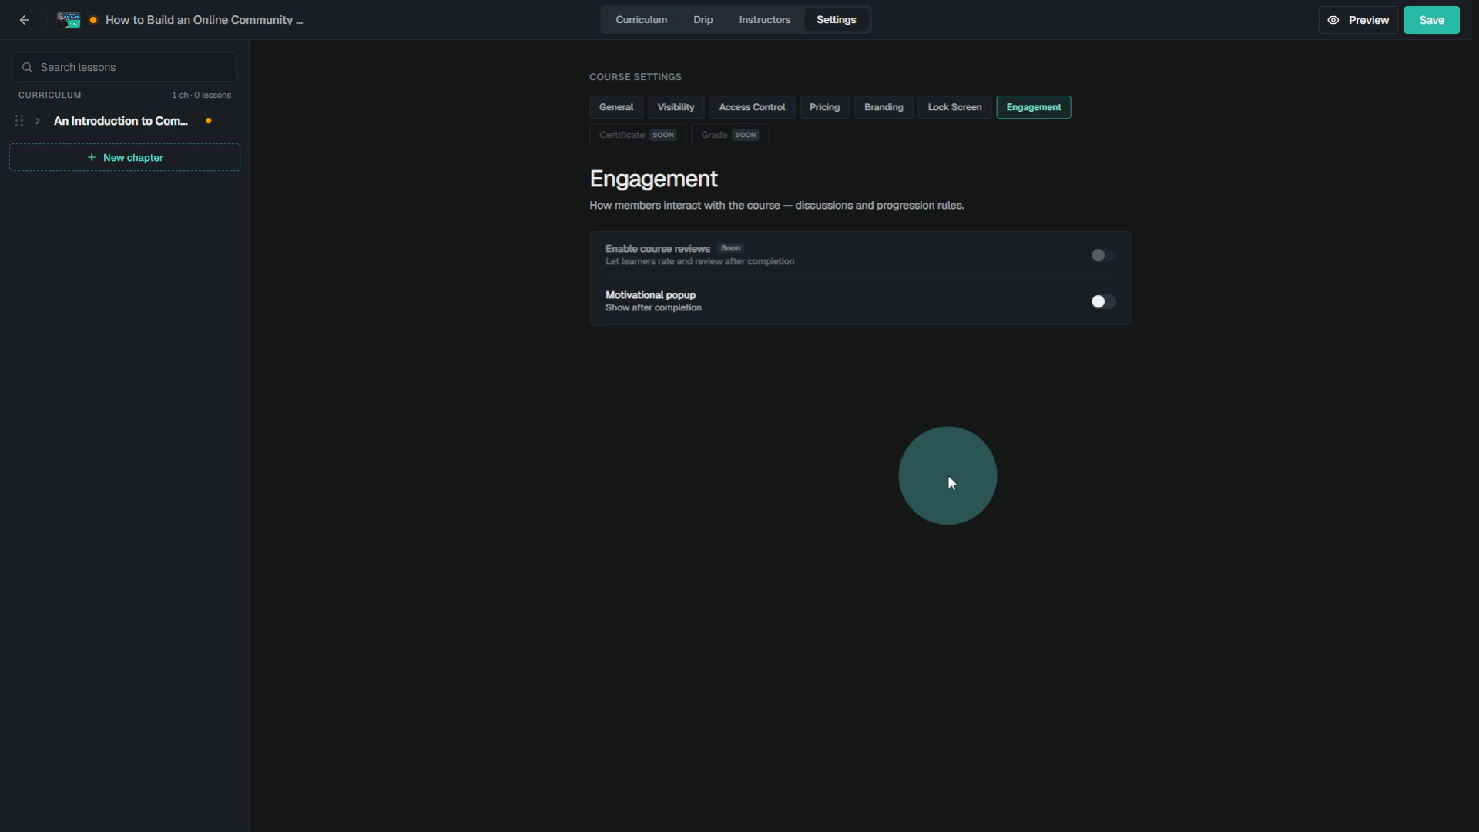
# - Save the course from its General settings and exit the editor to the community's course list
pyautogui.click(620, 107)
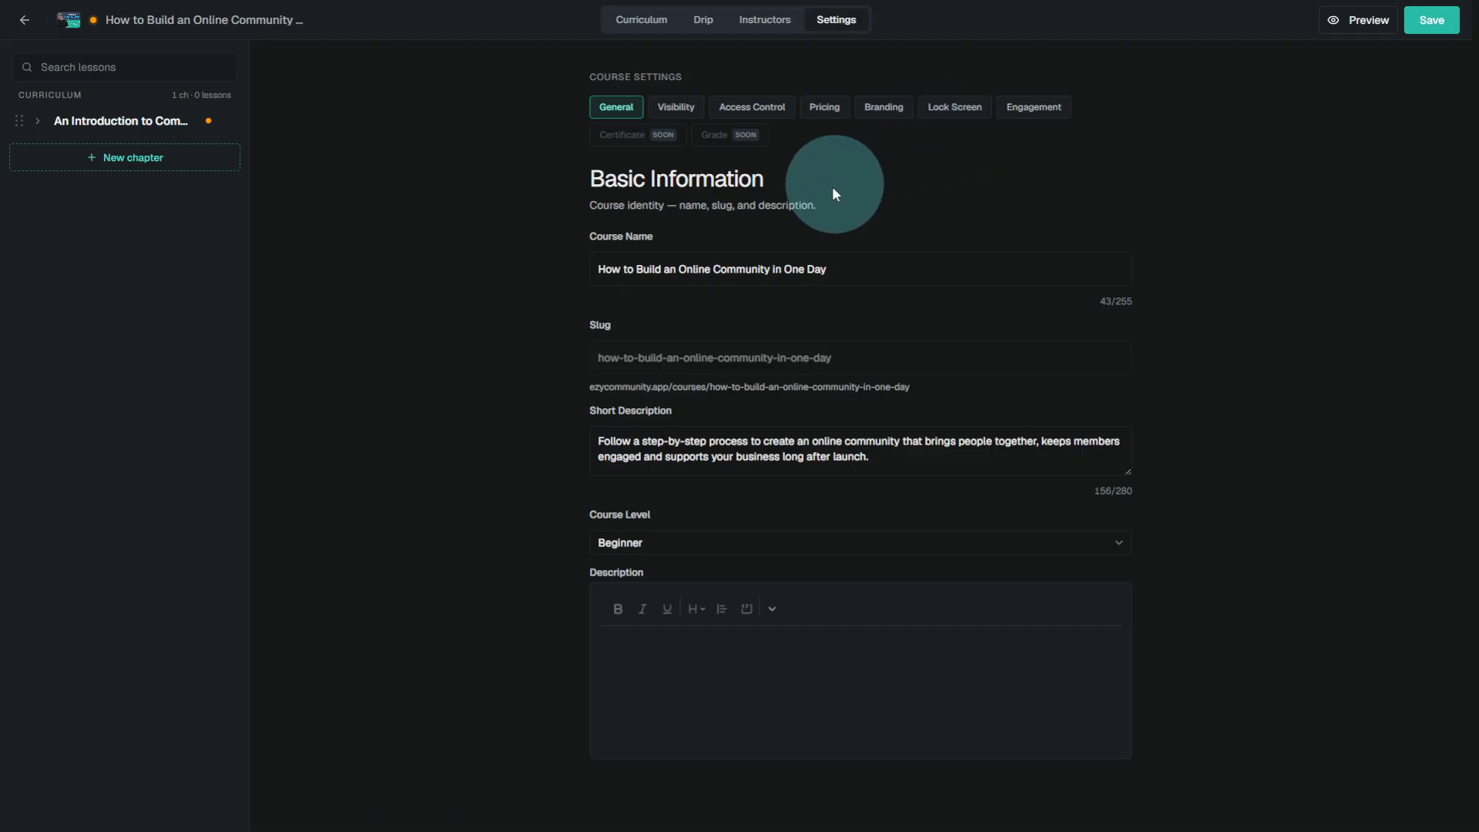
pyautogui.click(1426, 21)
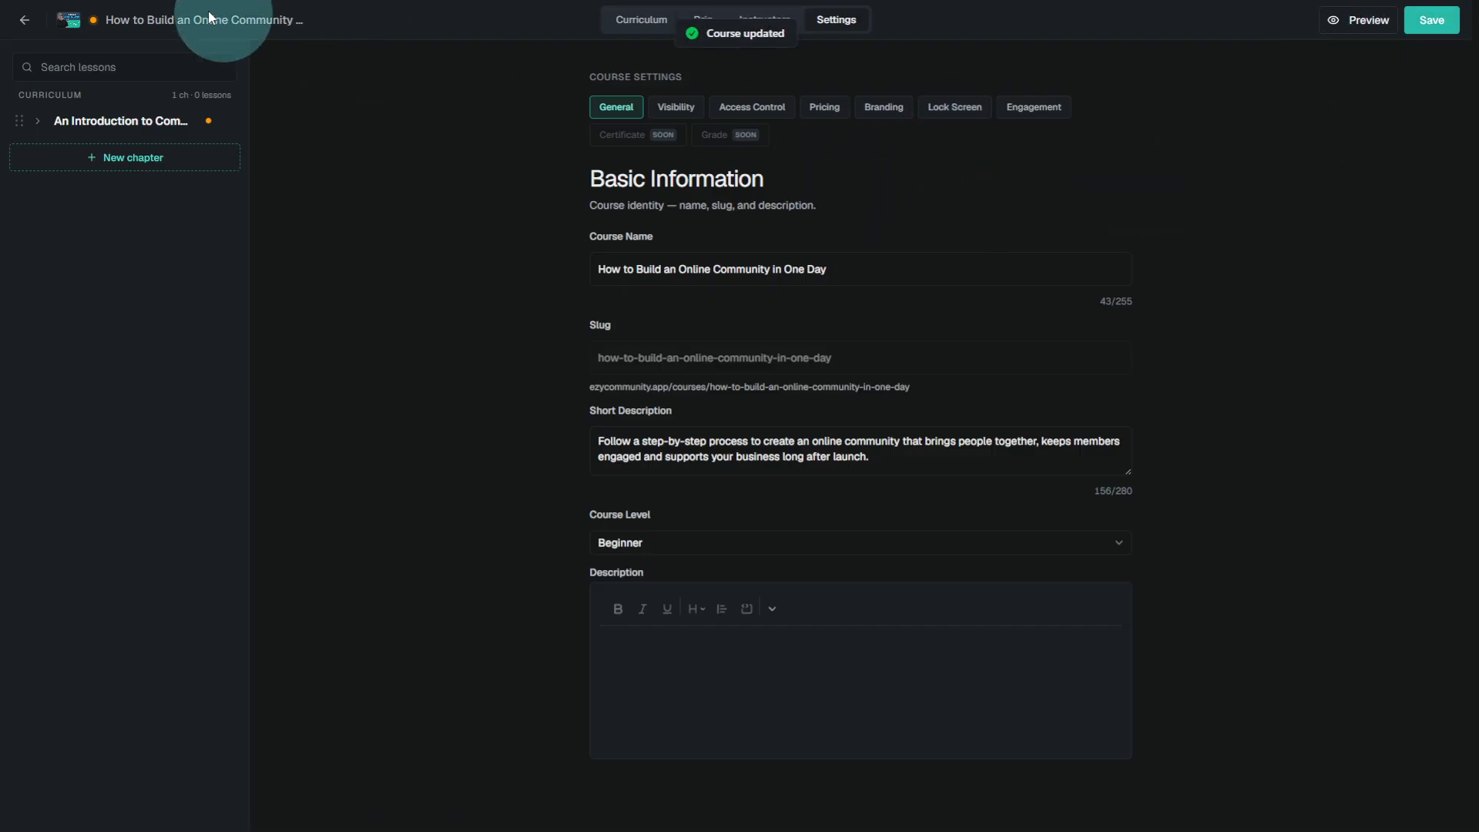
pyautogui.click(24, 20)
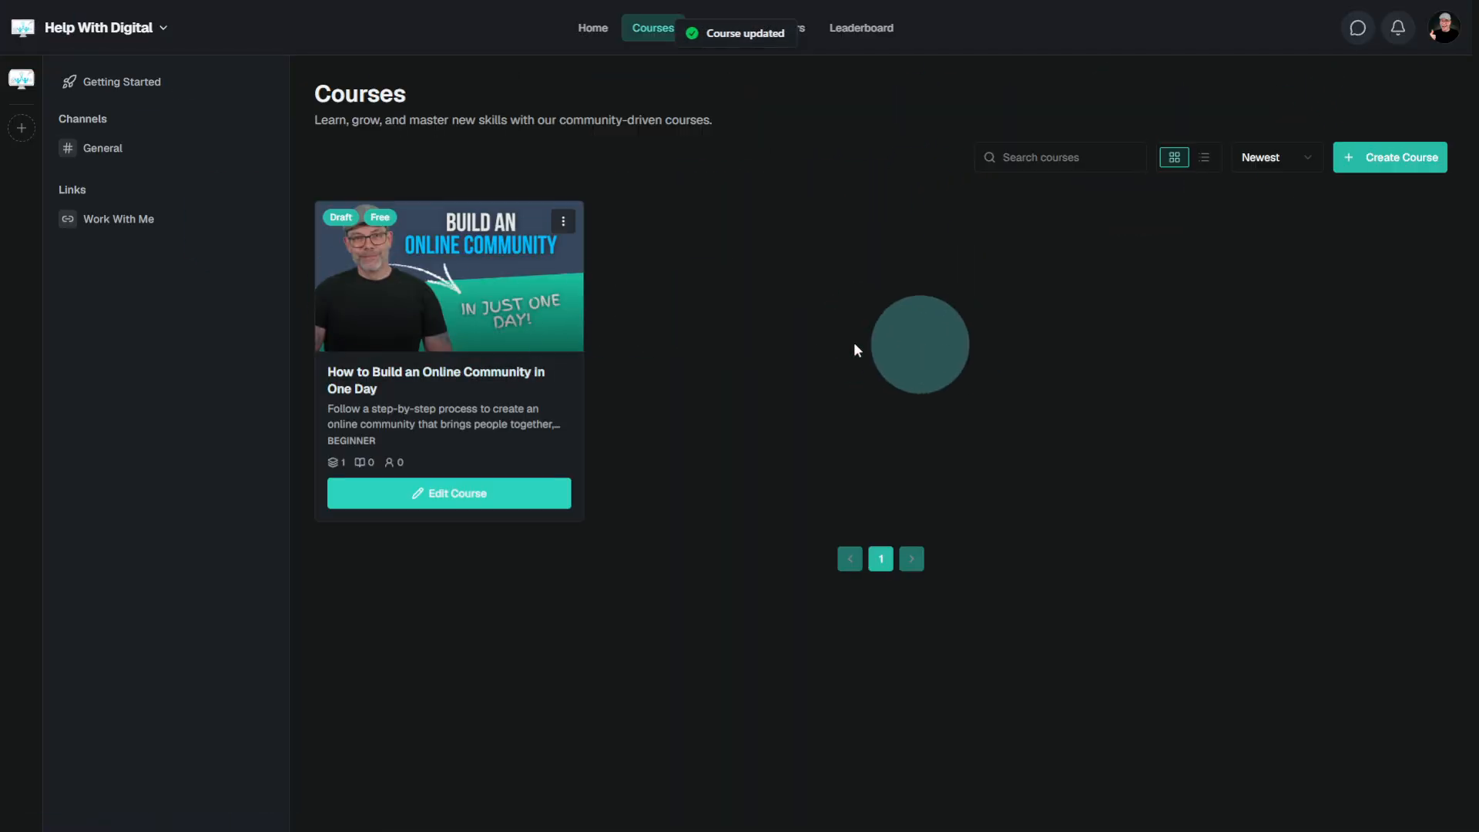
# - View the community's home feed, check the Courses page, and return to the home feed
pyautogui.click(601, 39)
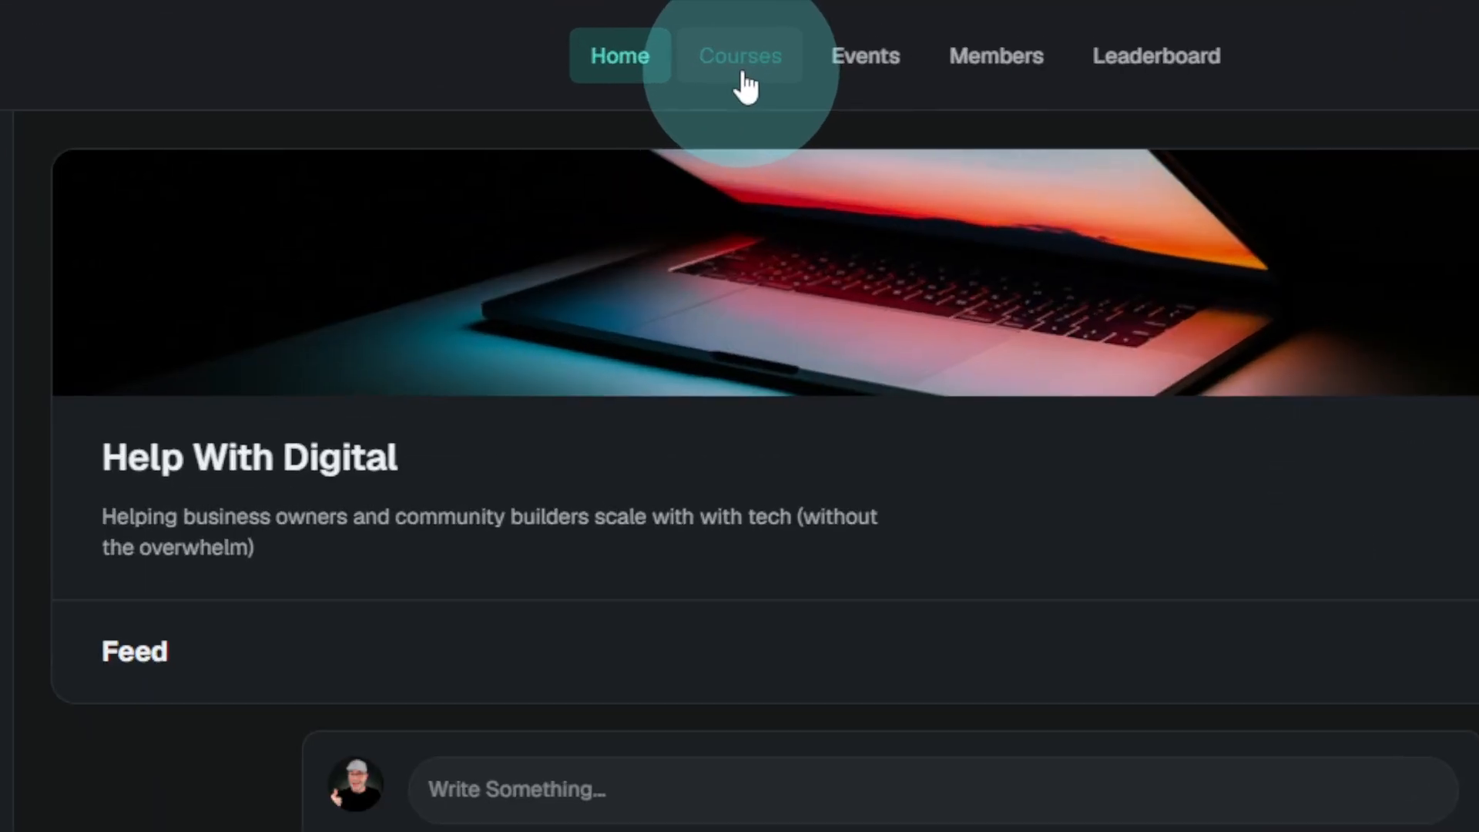
pyautogui.click(746, 86)
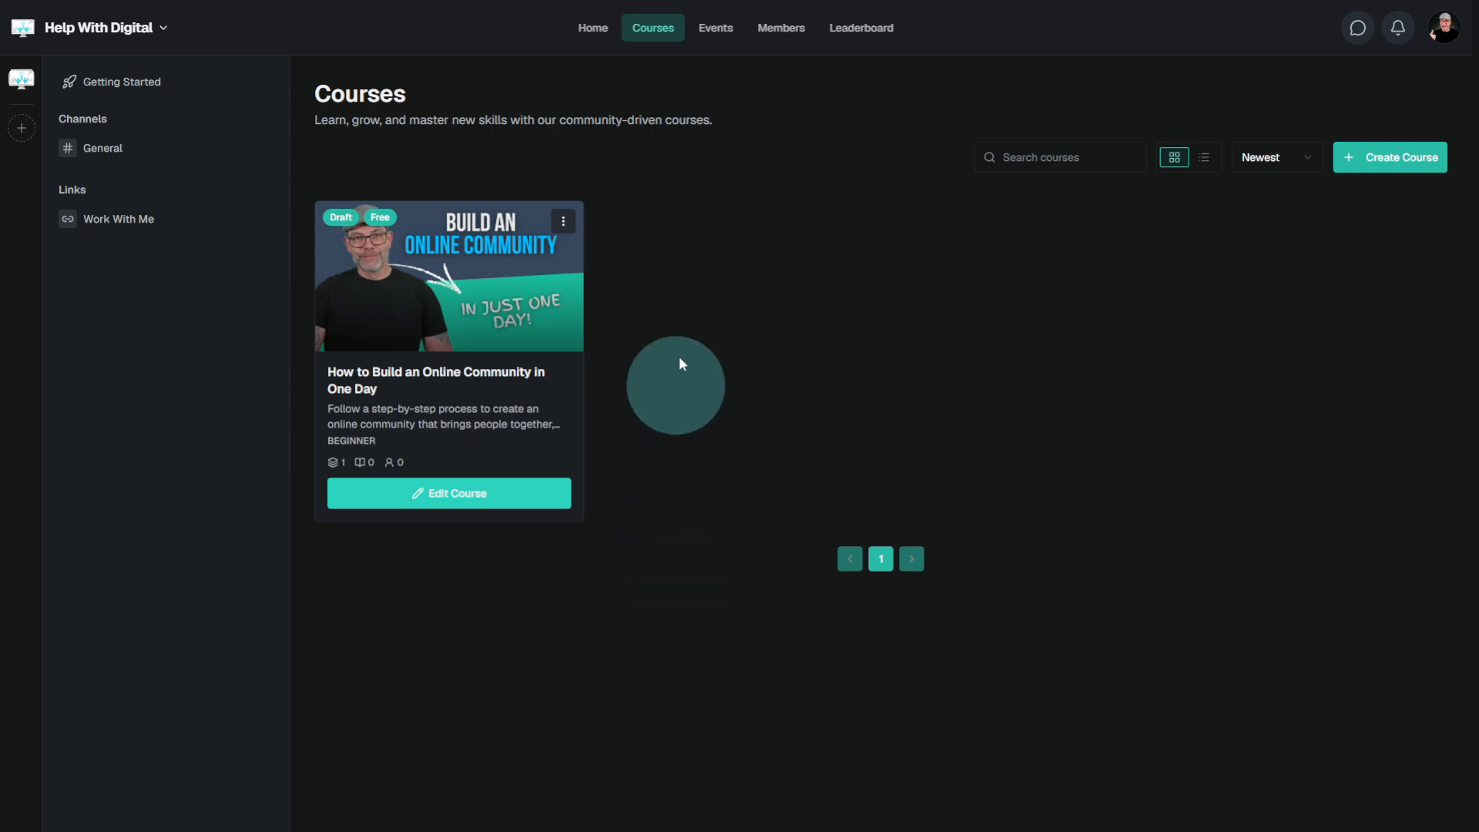
pyautogui.click(585, 29)
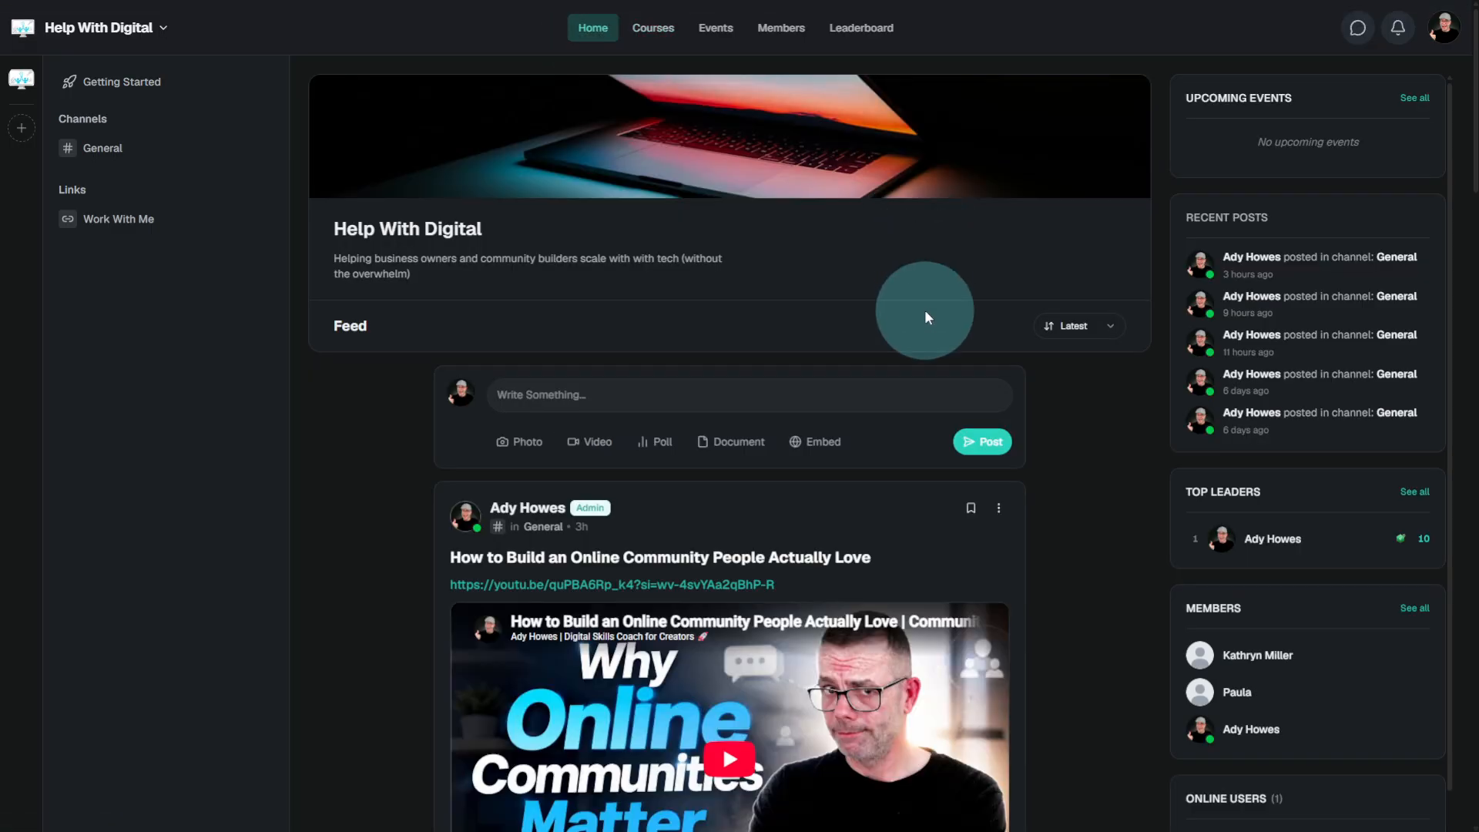